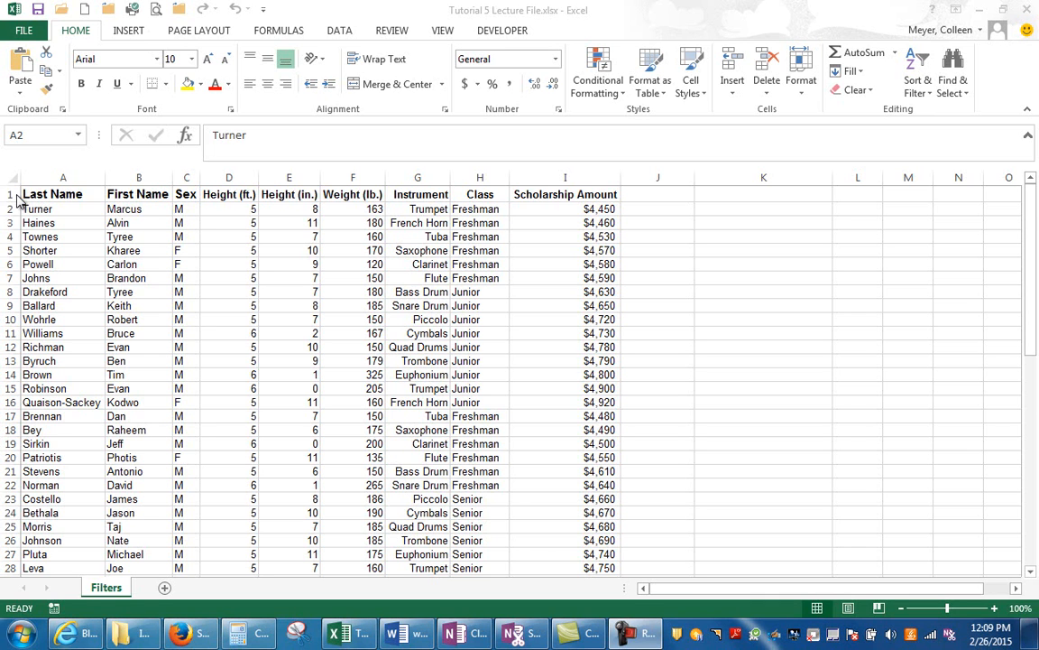
- Examine the column headings in row 1 of the Filters sheet, from Last Name through Scholarship Amount
{"action": "left_click", "coordinate": [11, 194]}
{"action": "left_click", "coordinate": [11, 194]}
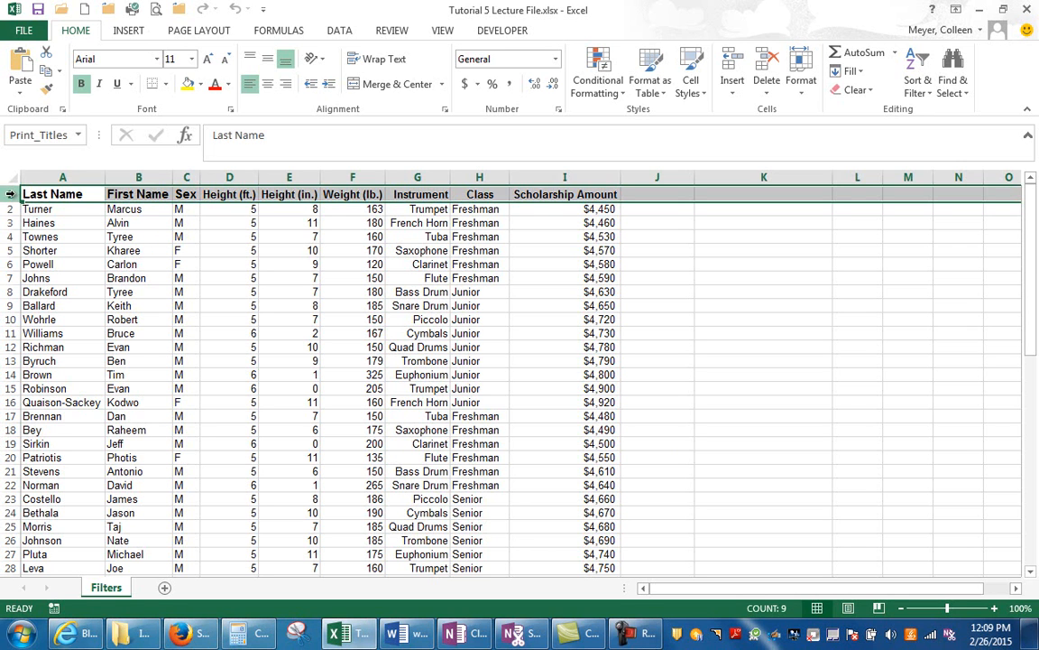
{"action": "left_click", "coordinate": [50, 199]}
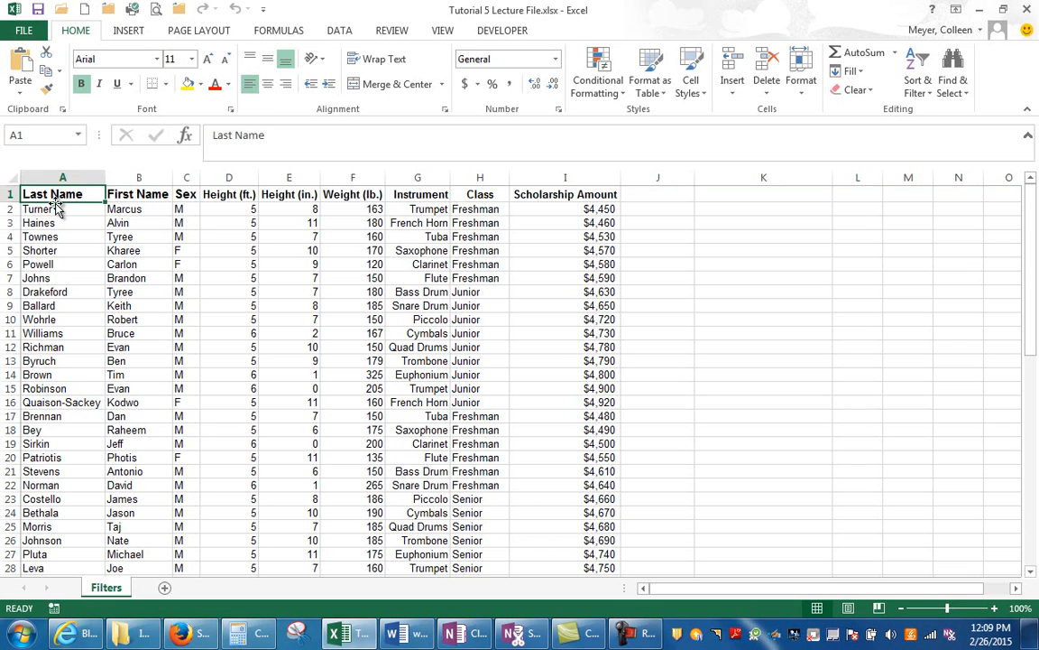
{"action": "left_click", "coordinate": [135, 197]}
{"action": "left_click", "coordinate": [187, 195]}
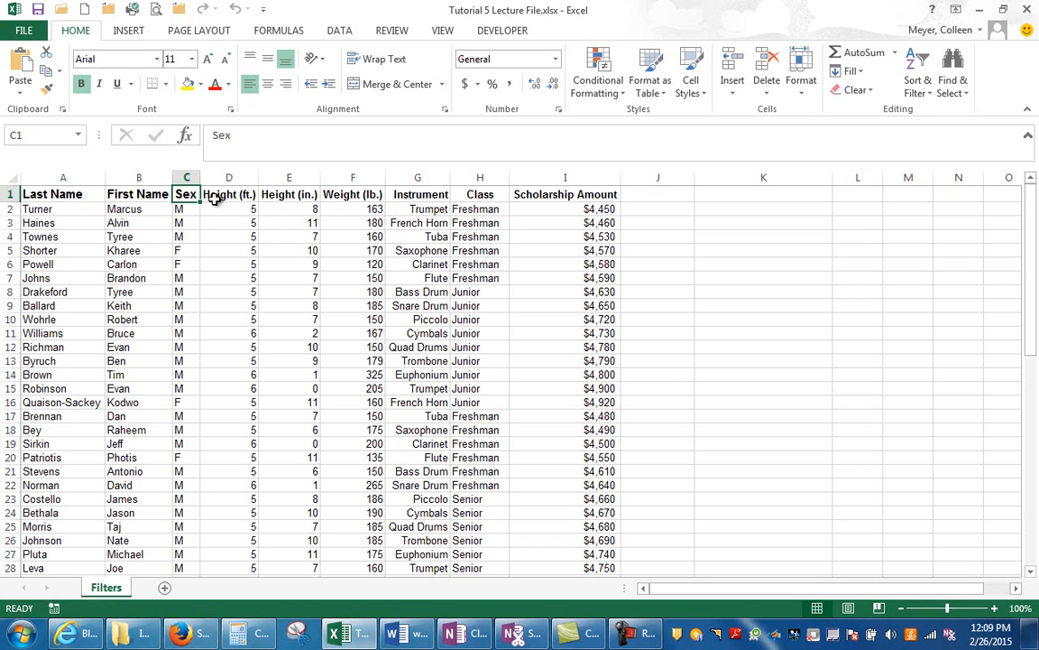
{"action": "left_click", "coordinate": [229, 195]}
{"action": "left_click", "coordinate": [278, 198]}
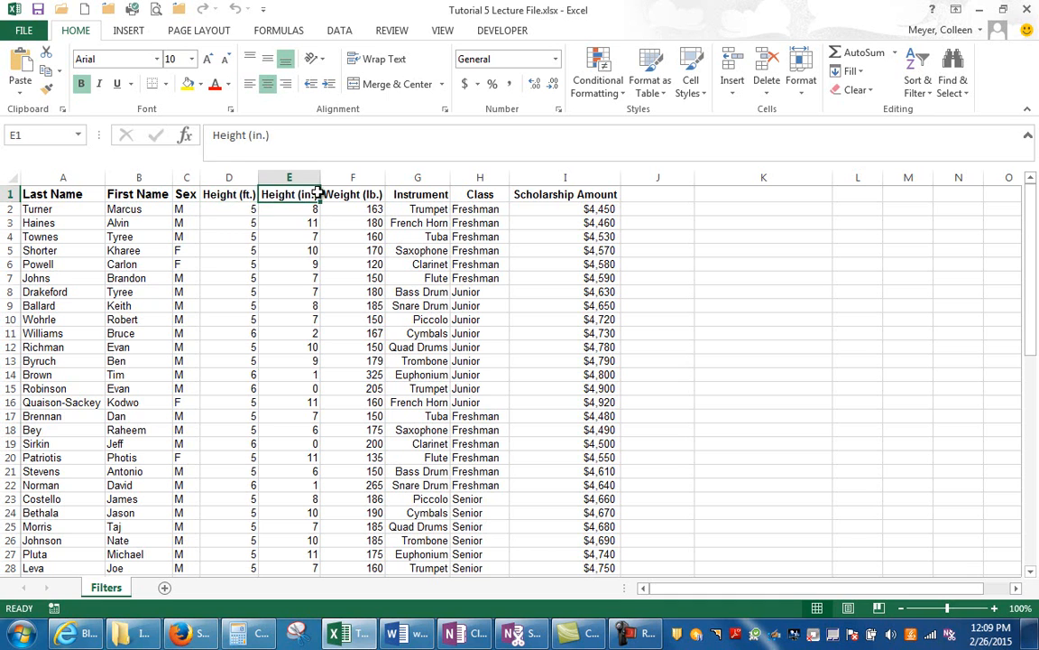
{"action": "left_click", "coordinate": [365, 199]}
{"action": "left_click", "coordinate": [402, 195]}
{"action": "left_click", "coordinate": [484, 198]}
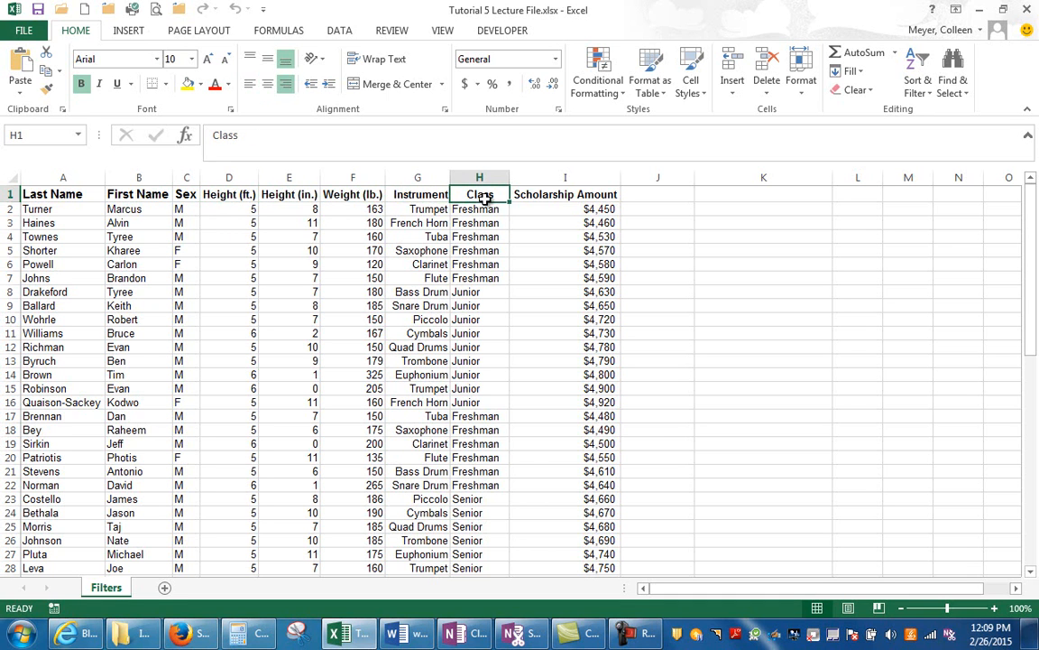
{"action": "left_click", "coordinate": [551, 197]}
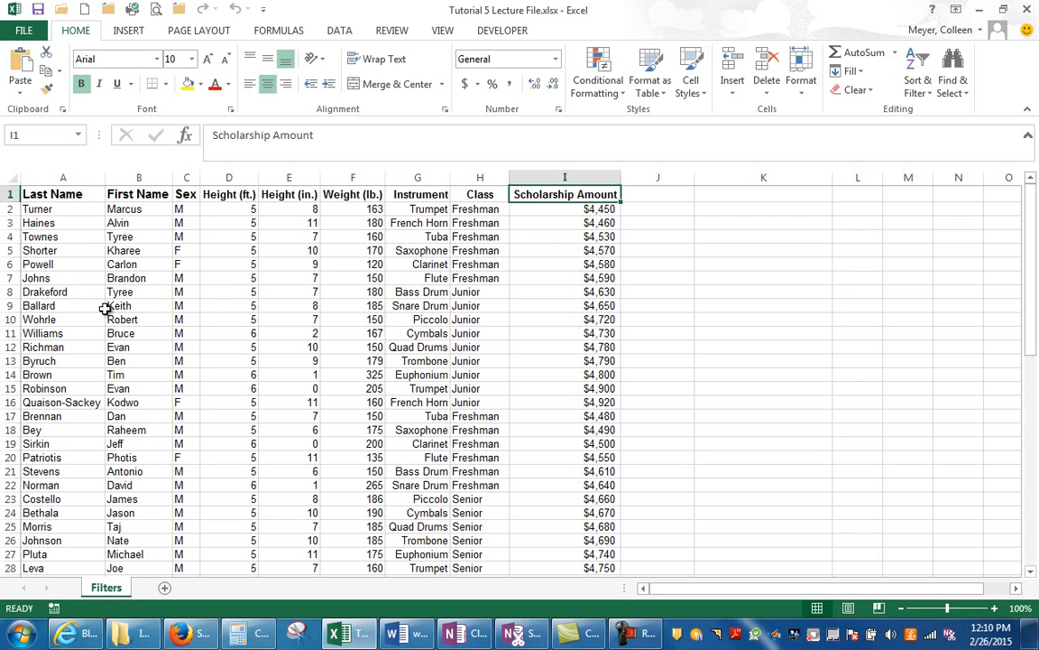
- Look over the records below the headings and check how individual values fill each column
{"action": "scroll", "coordinate": [105, 309], "scroll_direction": "down", "scroll_amount": 6}
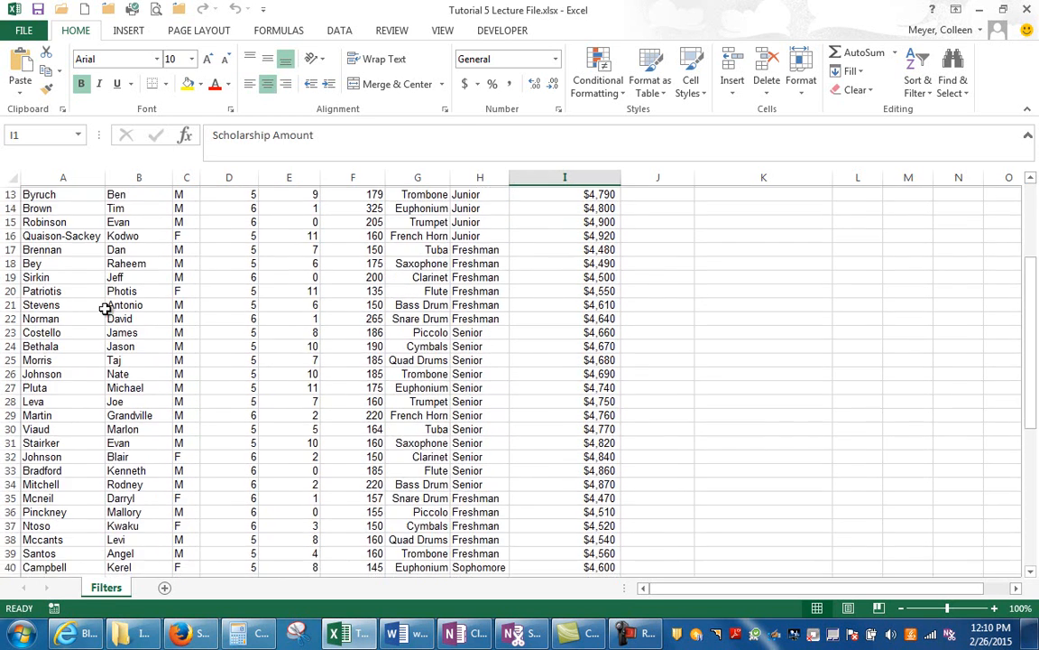
{"action": "scroll", "coordinate": [105, 308], "scroll_direction": "down", "scroll_amount": 3}
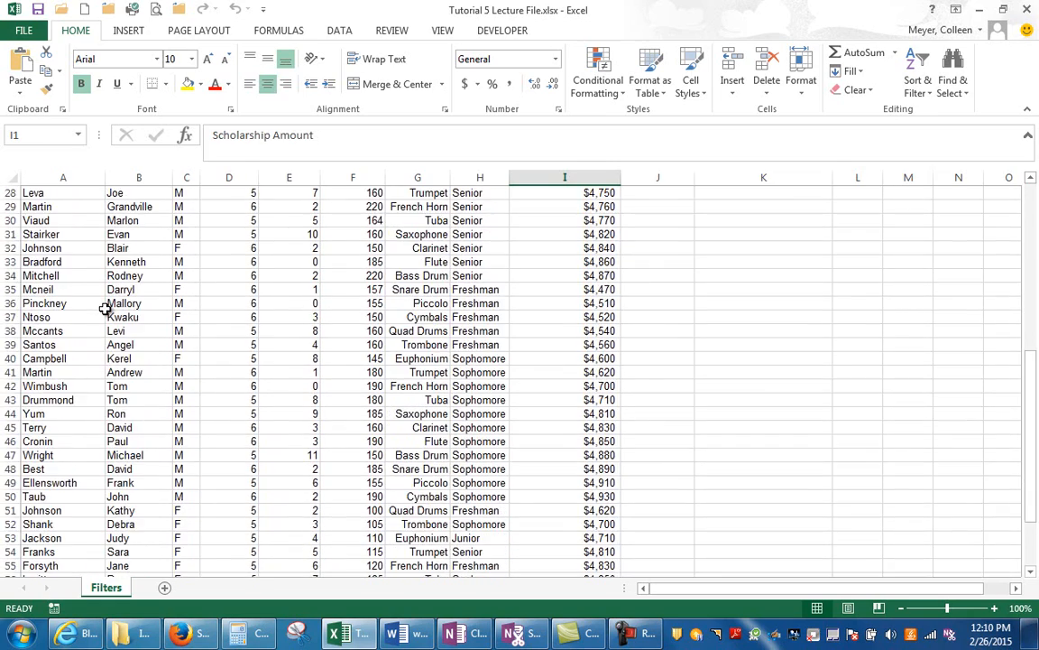
{"action": "scroll", "coordinate": [106, 308], "scroll_direction": "up", "scroll_amount": 9}
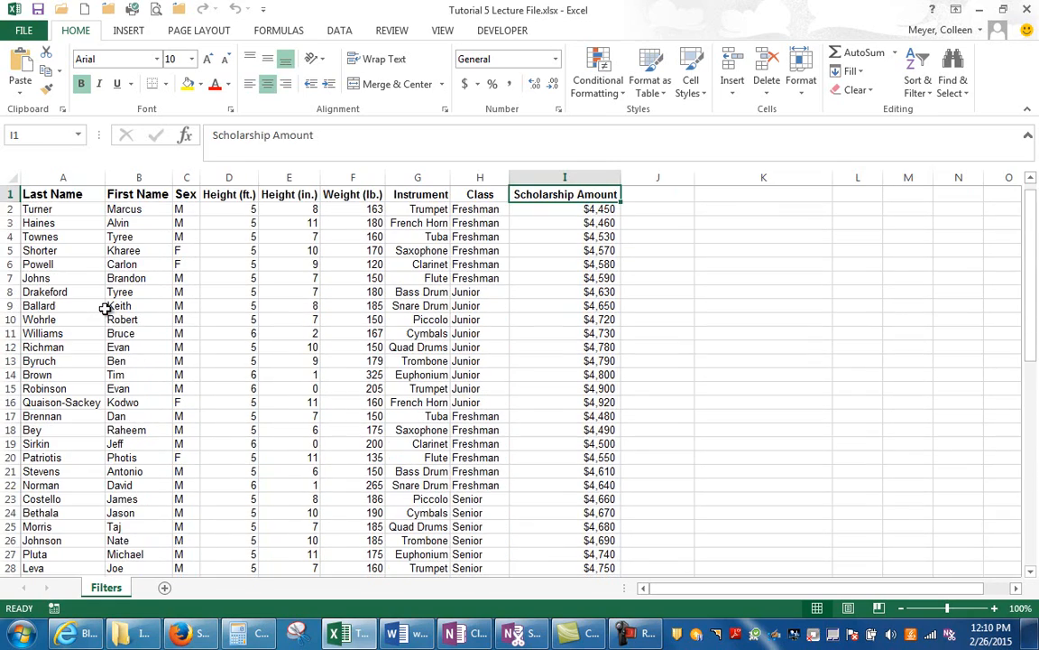
{"action": "left_click_drag", "start_coordinate": [1032, 322], "coordinate": [1014, 273]}
{"action": "left_click", "coordinate": [64, 211]}
{"action": "left_click", "coordinate": [147, 209]}
{"action": "left_click", "coordinate": [180, 209]}
{"action": "left_click", "coordinate": [234, 236]}
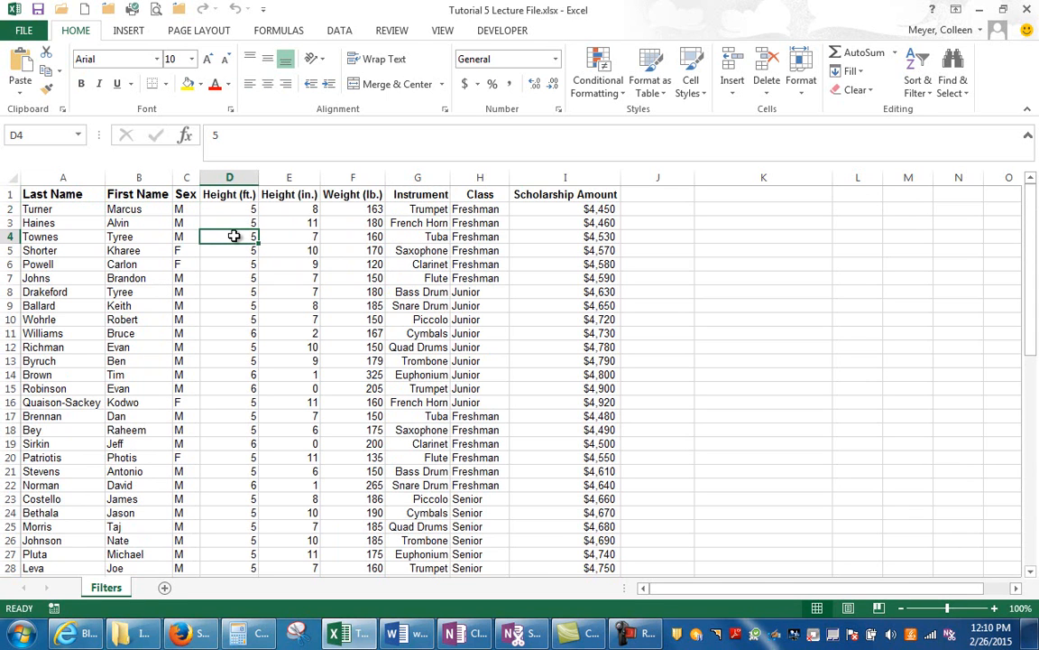
- Create a PivotTable on a new worksheet from the range Filters!$A$1:$I$62
{"action": "mouse_move", "coordinate": [186, 250]}
{"action": "left_mouse_down"}
{"action": "mouse_move", "coordinate": [410, 279]}
{"action": "mouse_move", "coordinate": [186, 250]}
{"action": "left_mouse_up"}
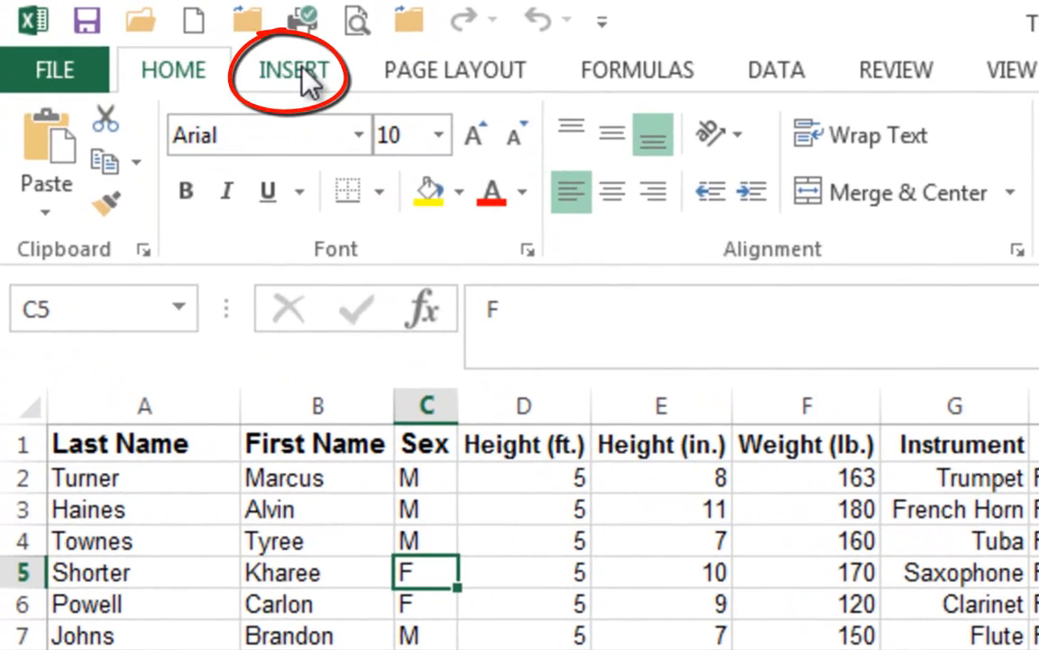
{"action": "left_click", "coordinate": [129, 31]}
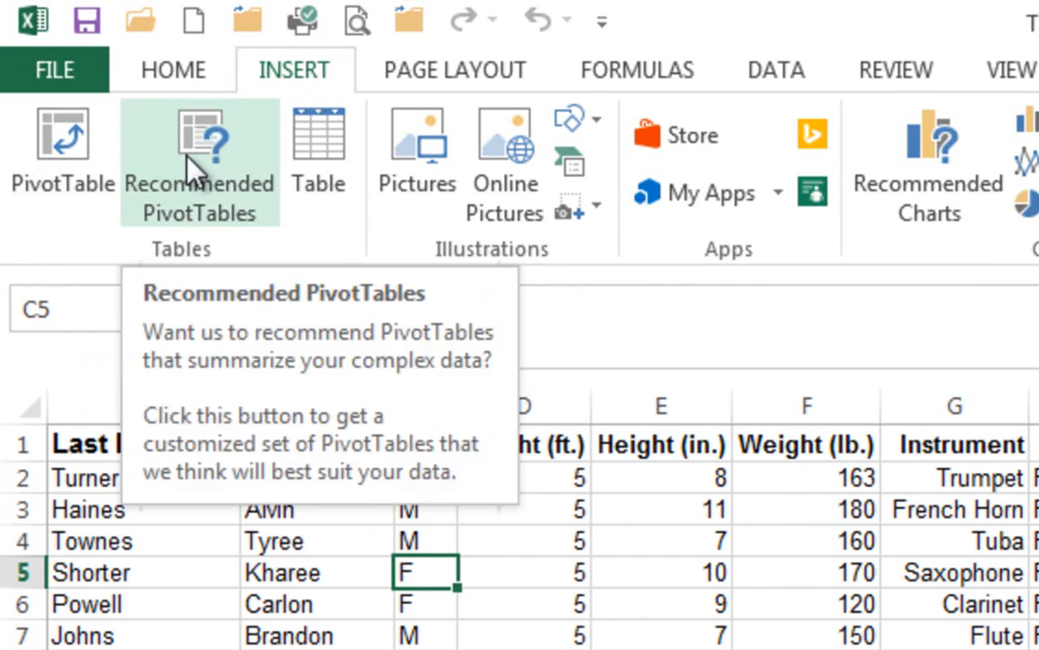
{"action": "left_click", "coordinate": [74, 170]}
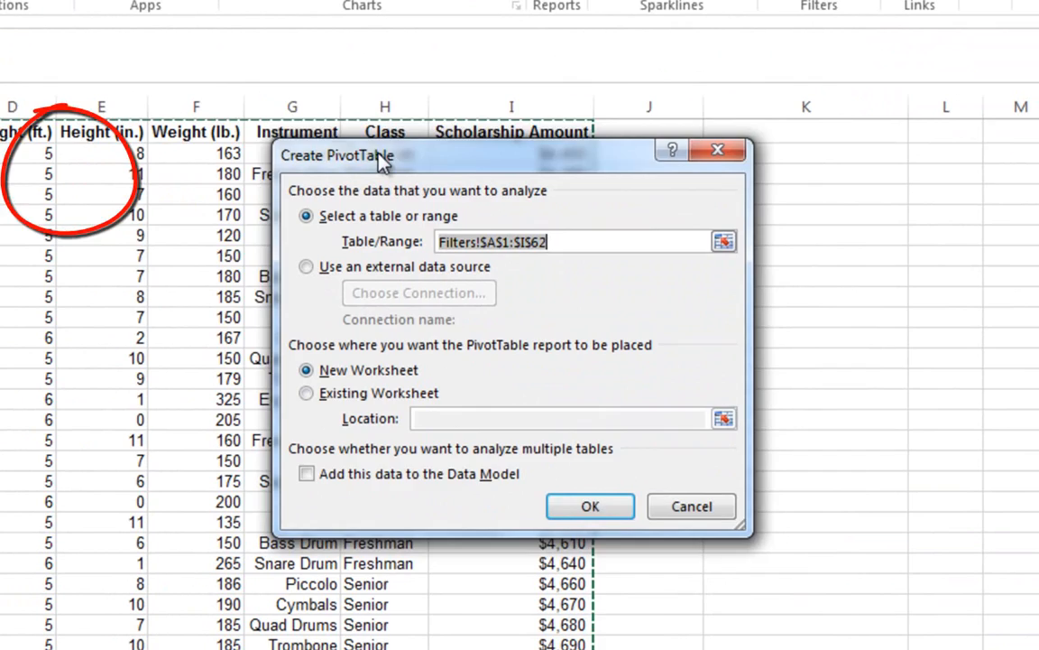
{"action": "left_click_drag", "start_coordinate": [455, 218], "coordinate": [103, 145]}
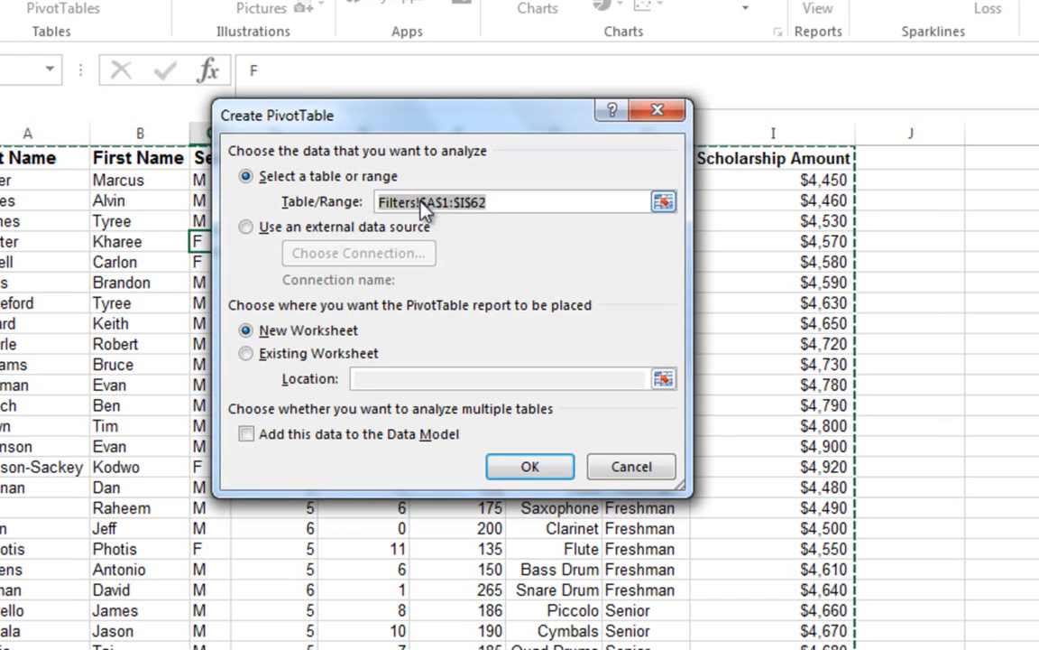
{"action": "left_click", "coordinate": [241, 231]}
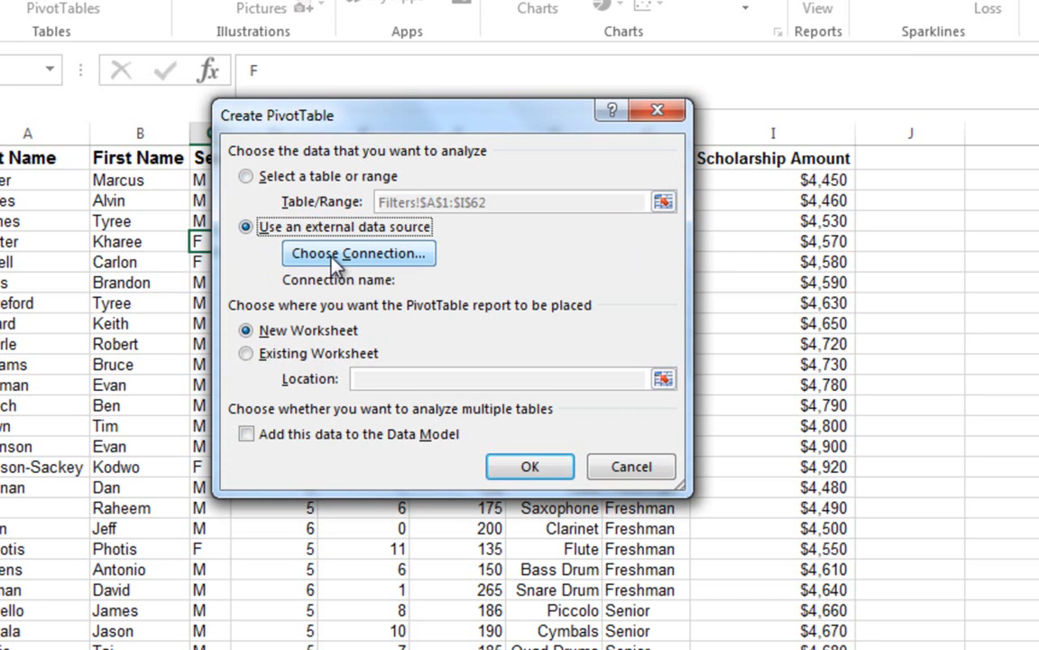
{"action": "left_click", "coordinate": [246, 176]}
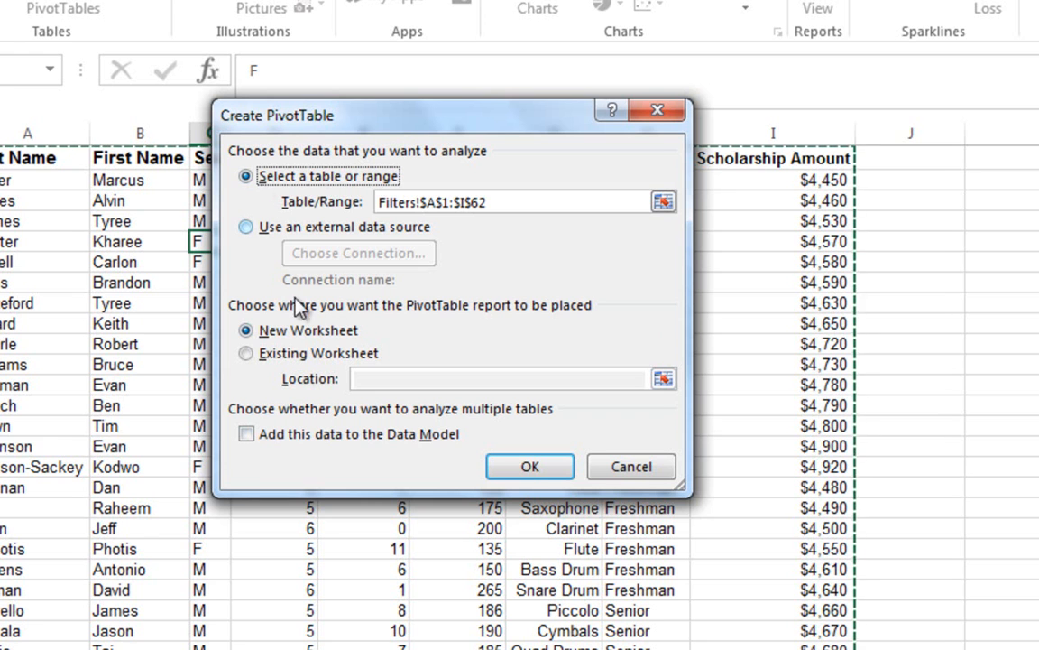
{"action": "left_click", "coordinate": [526, 467]}
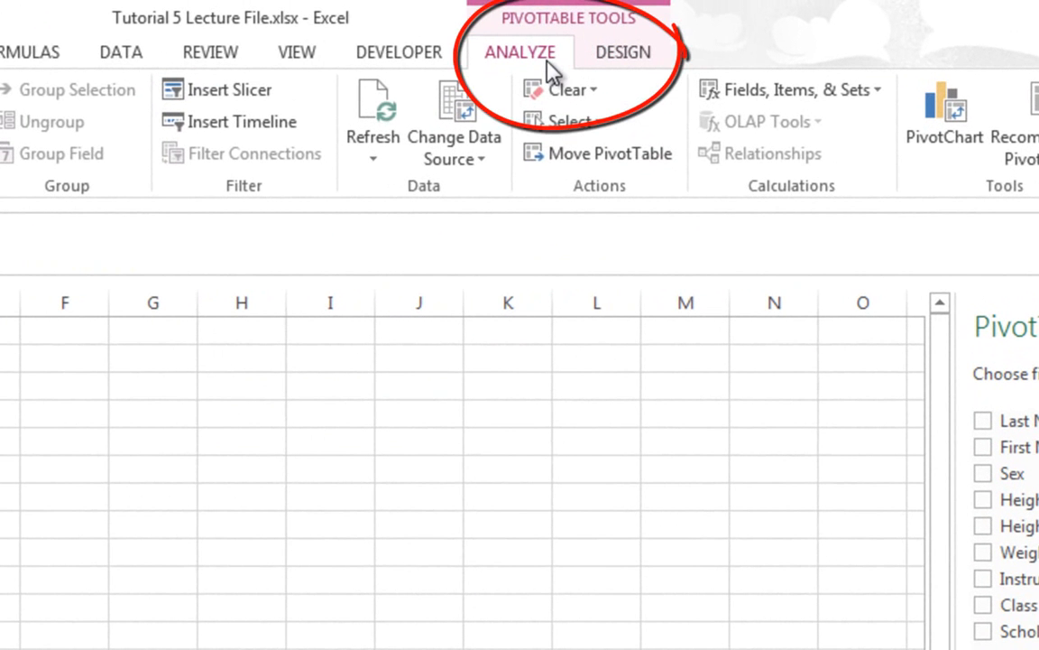
{"action": "left_click", "coordinate": [616, 59]}
{"action": "left_click", "coordinate": [544, 61]}
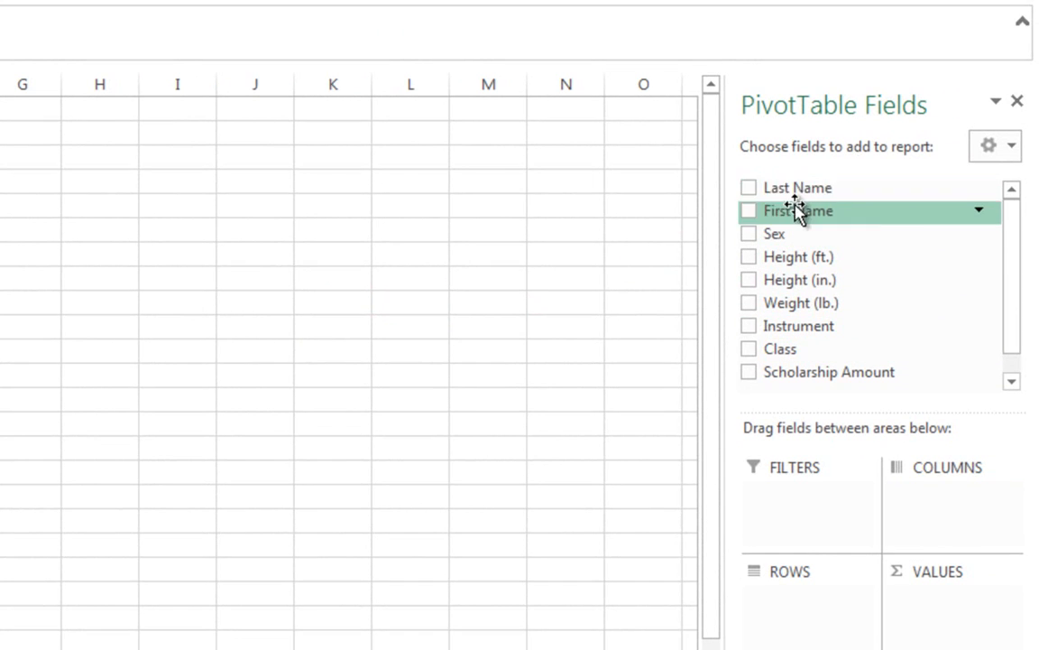
- Add Instrument and Class as row fields and Scholarship Amount as a summed value field in the PivotTable
{"action": "scroll", "coordinate": [1012, 236], "scroll_direction": "down", "scroll_amount": 1}
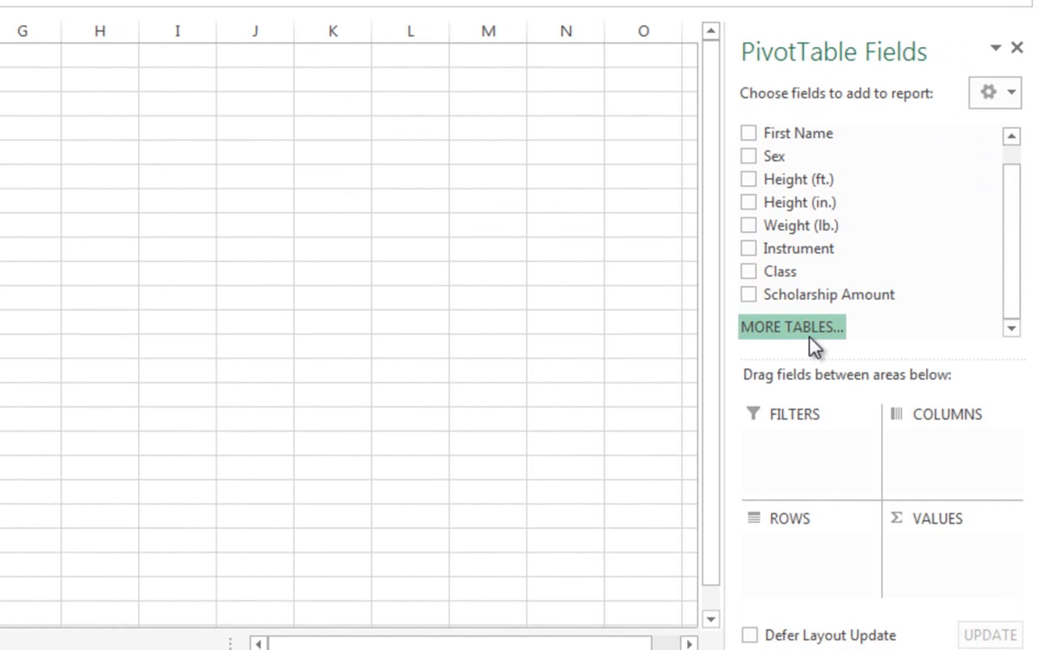
{"action": "left_click_drag", "start_coordinate": [1013, 212], "coordinate": [1017, 171]}
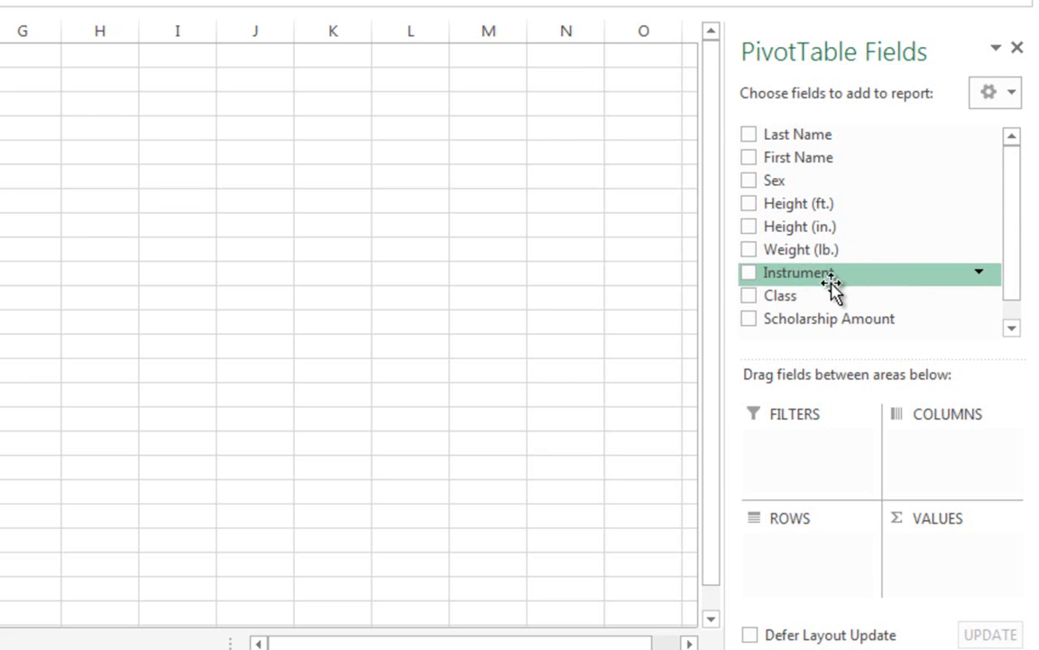
{"action": "left_click", "coordinate": [749, 275]}
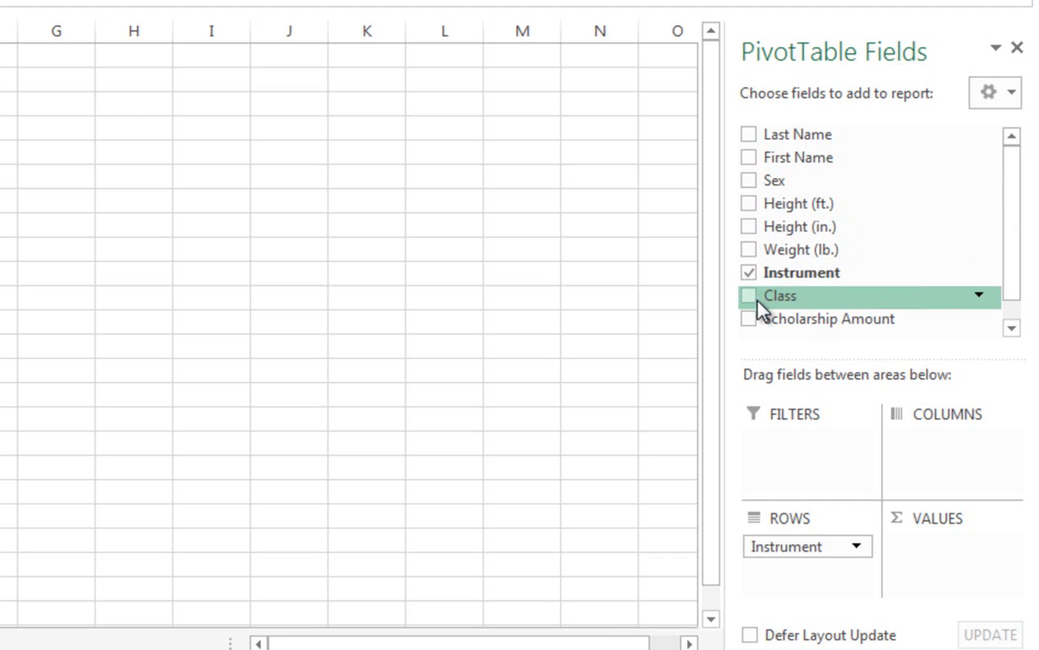
{"action": "left_click", "coordinate": [748, 298]}
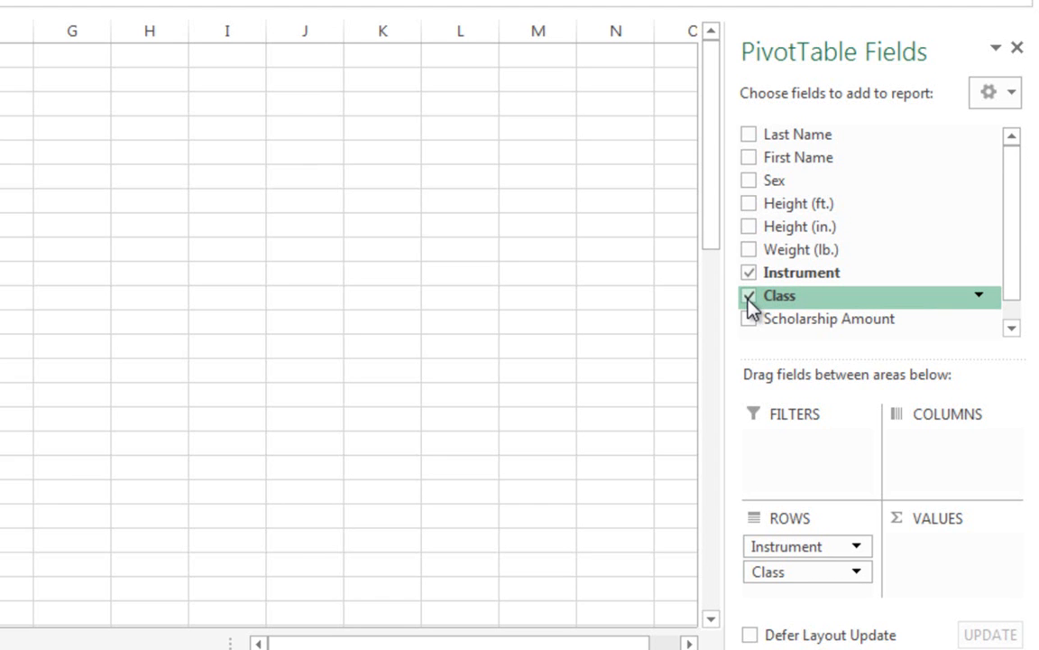
{"action": "left_click", "coordinate": [750, 321]}
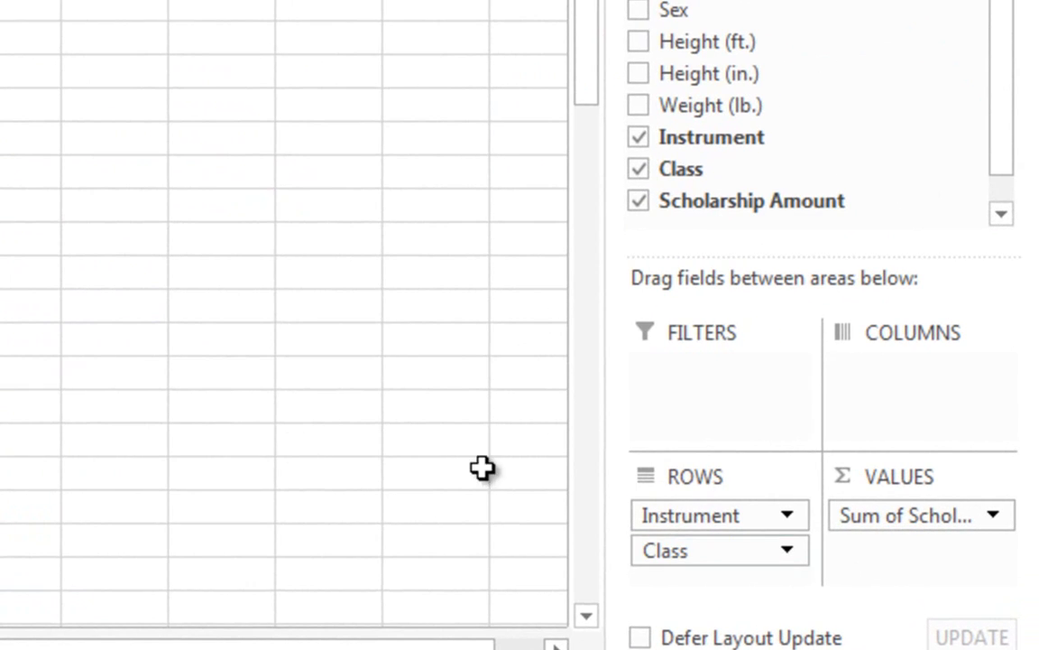
- Move the Class field from the rows area to the columns area of the PivotTable
{"action": "left_click", "coordinate": [729, 552]}
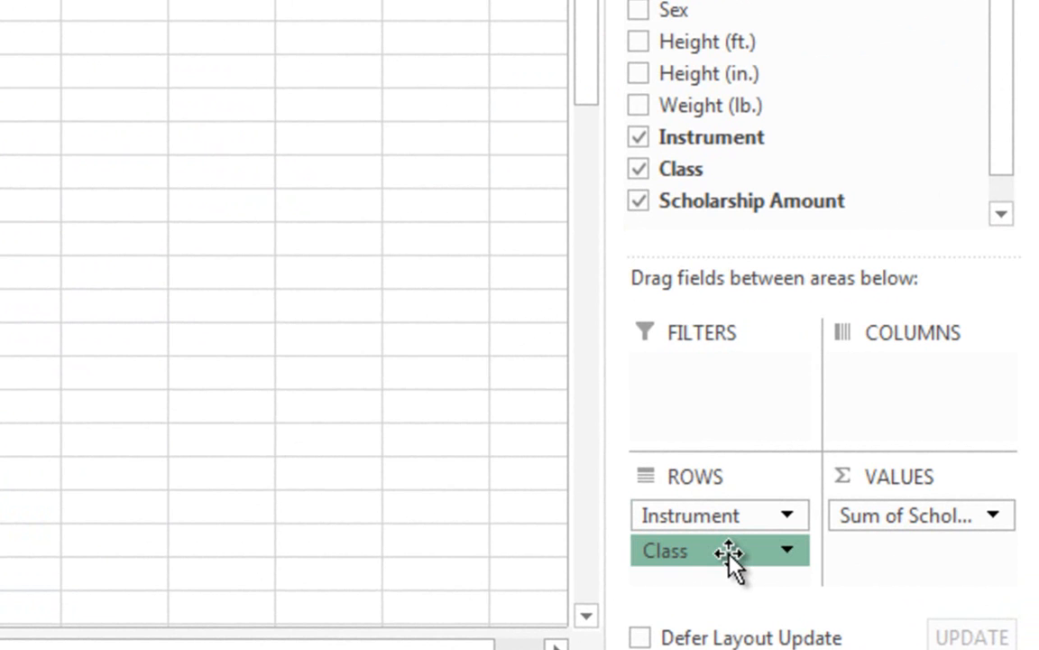
{"action": "left_click_drag", "start_coordinate": [729, 552], "coordinate": [886, 406]}
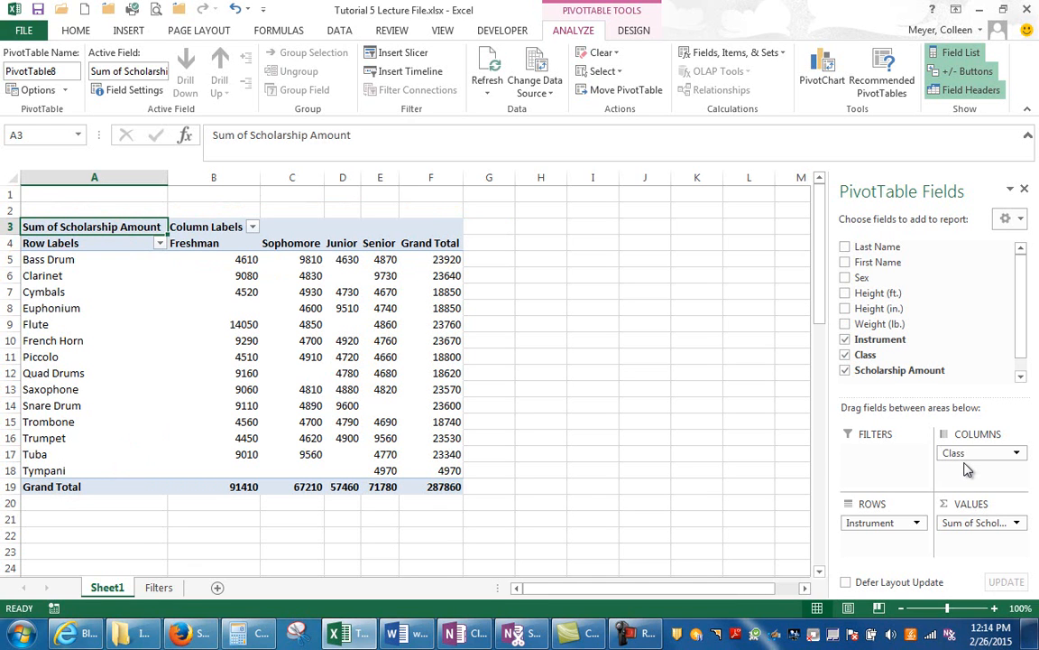
- Move the Class field to the report filter area and filter the PivotTable to Freshman
{"action": "left_click_drag", "start_coordinate": [954, 454], "coordinate": [880, 453]}
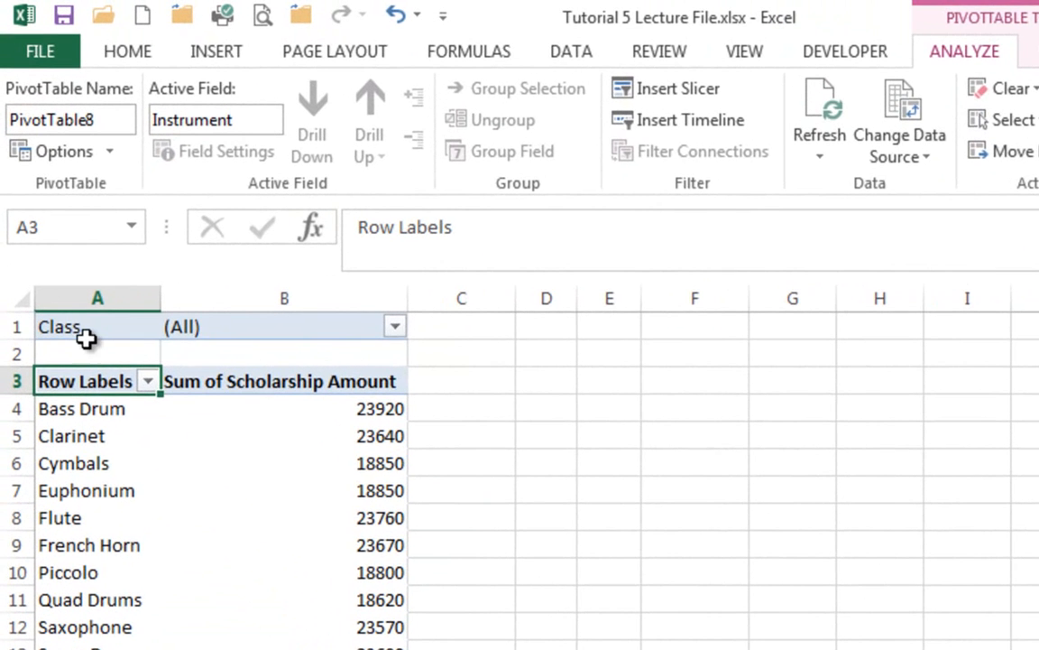
{"action": "left_click", "coordinate": [395, 327]}
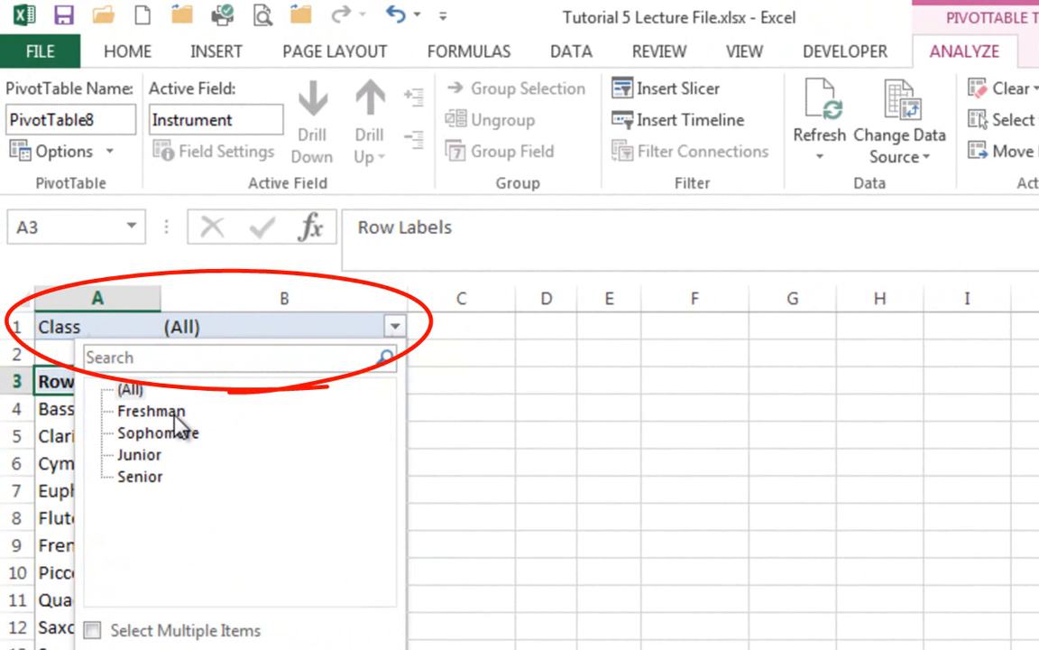
{"action": "left_click", "coordinate": [152, 411]}
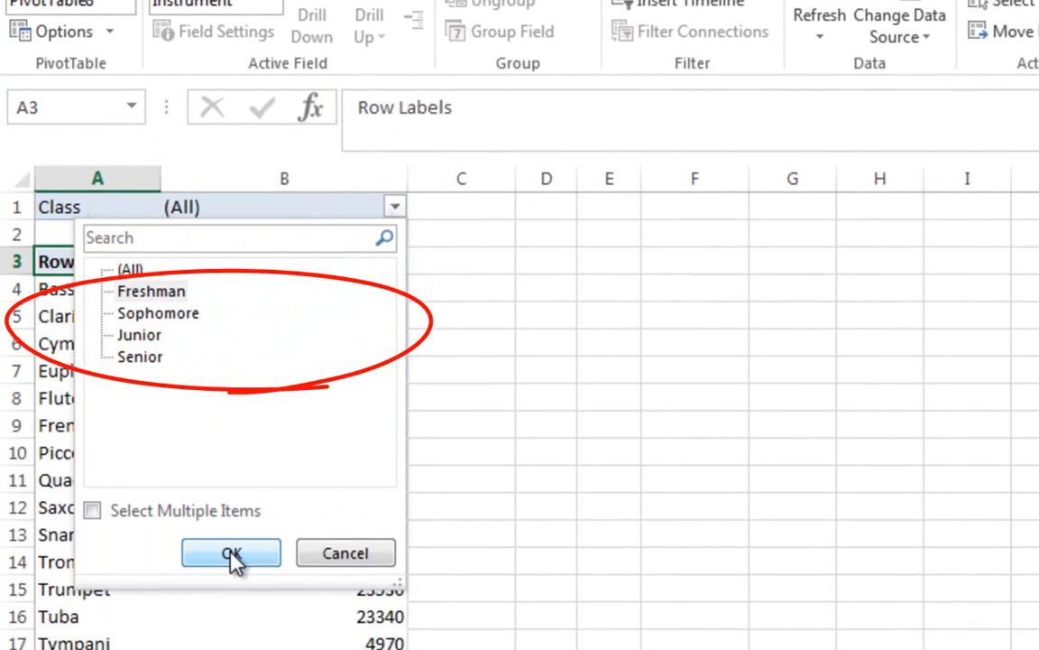
{"action": "left_click", "coordinate": [232, 553]}
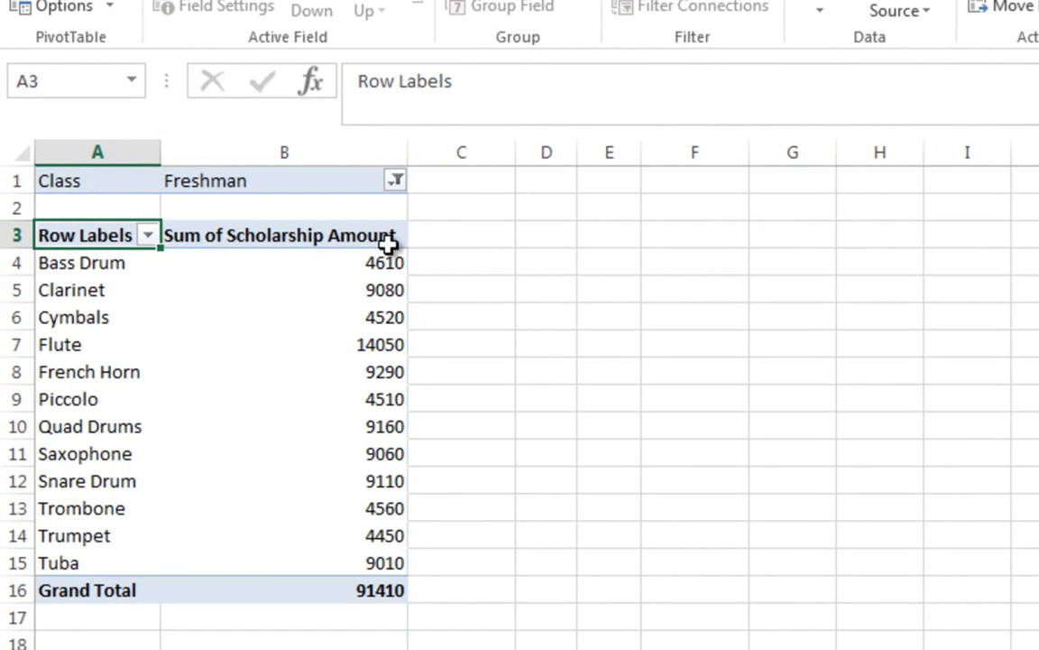
- Reset the Class report filter to (All) and return the Class field to the columns area
{"action": "left_click", "coordinate": [397, 182]}
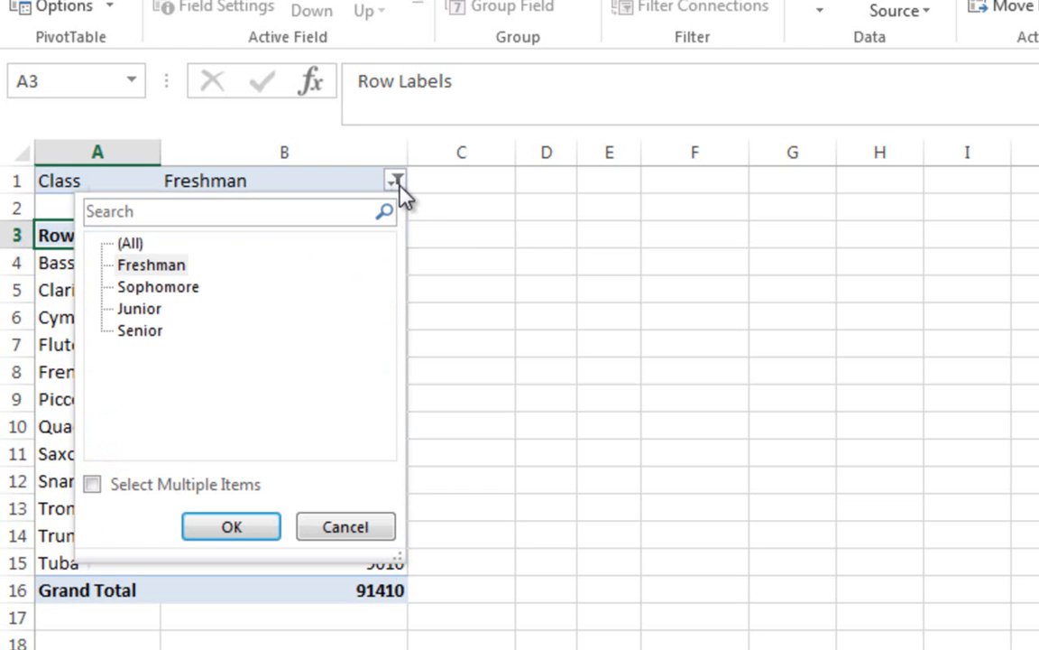
{"action": "left_click", "coordinate": [126, 244]}
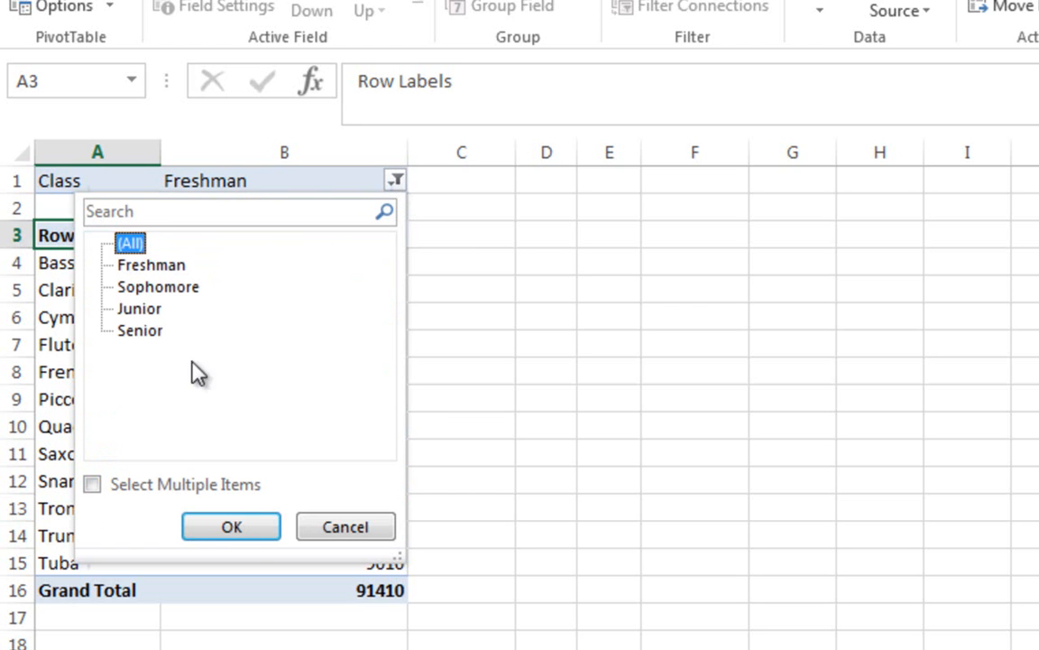
{"action": "left_click", "coordinate": [240, 525]}
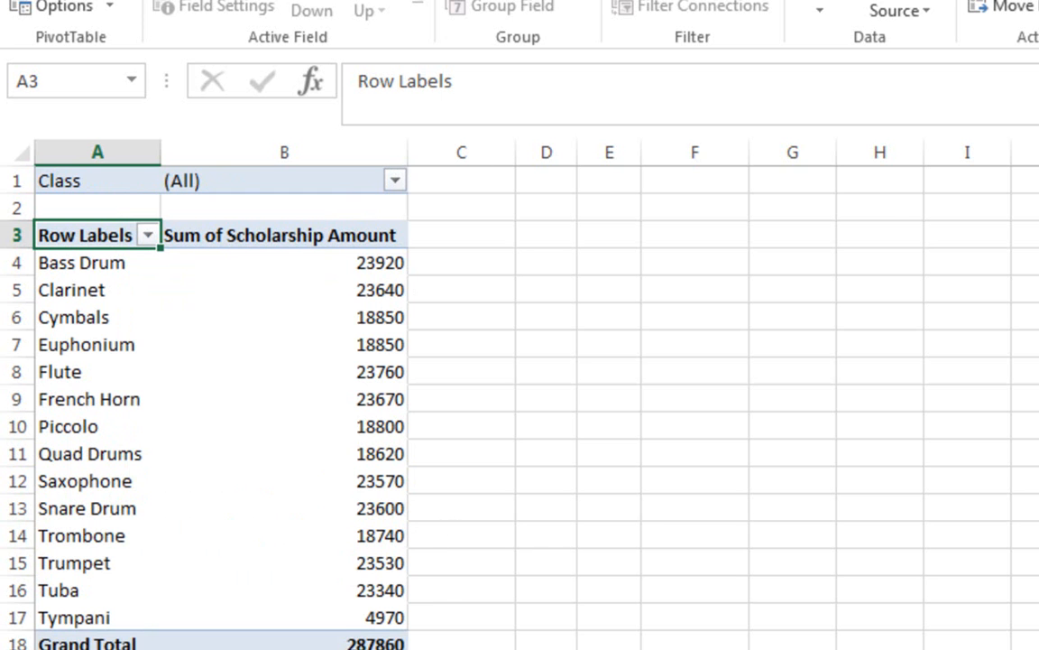
{"action": "left_click_drag", "start_coordinate": [787, 387], "coordinate": [885, 359]}
{"action": "left_click_drag", "start_coordinate": [787, 373], "coordinate": [916, 390]}
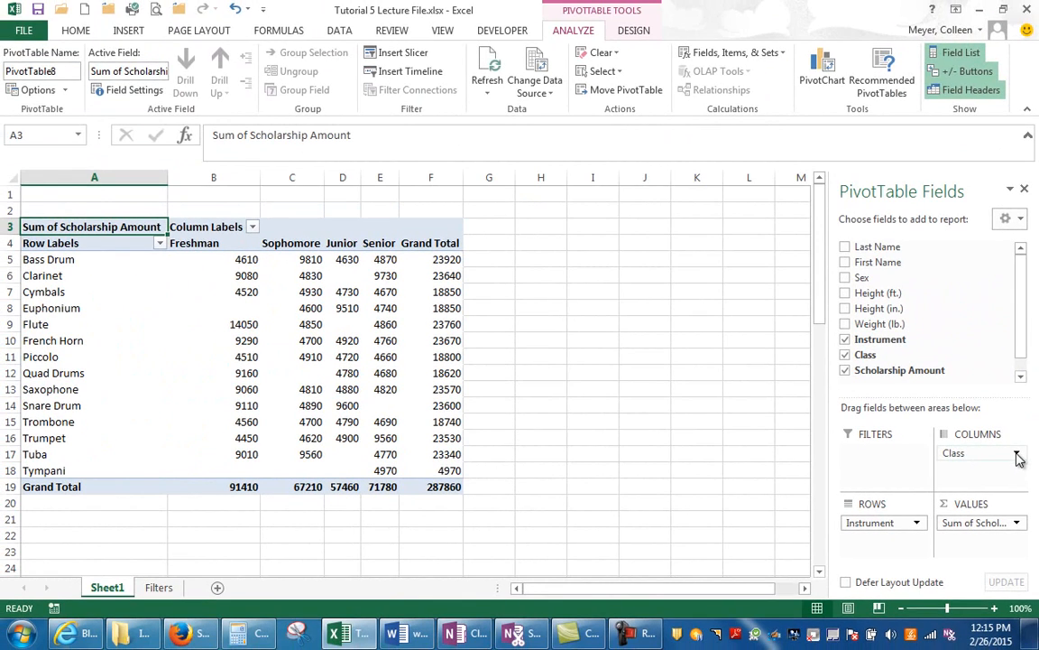
- Remove the Class field from the columns area and add it back as a row field beneath Instrument
{"action": "left_click", "coordinate": [1017, 455]}
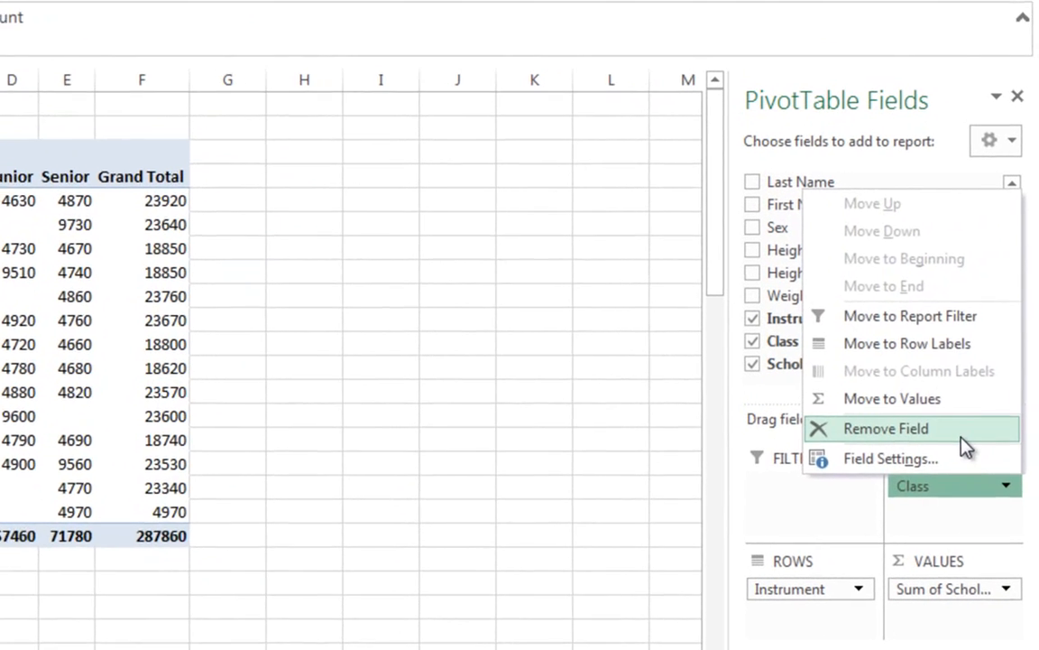
{"action": "left_click", "coordinate": [965, 445]}
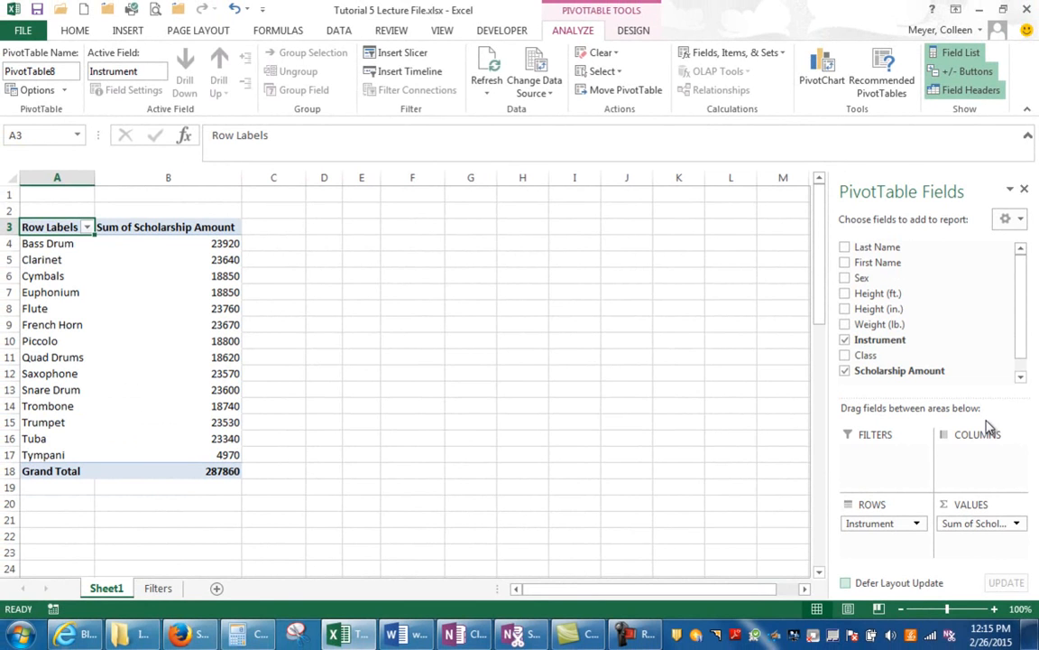
{"action": "left_click", "coordinate": [845, 356]}
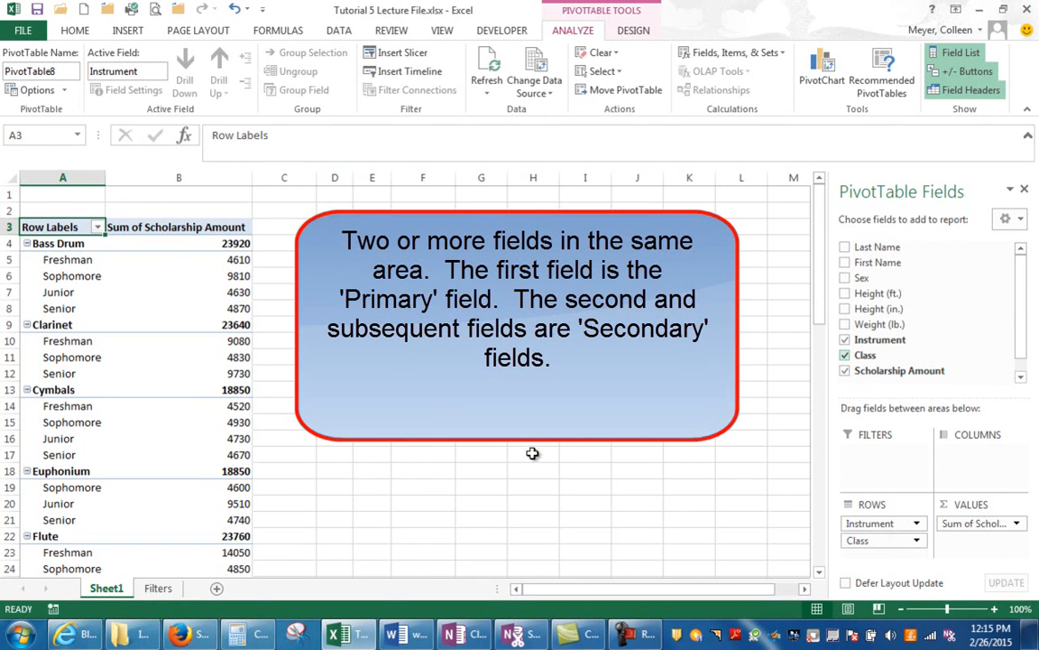
- Move the Class field above the Instrument field in the PivotTable's rows area
{"action": "left_click", "coordinate": [97, 227]}
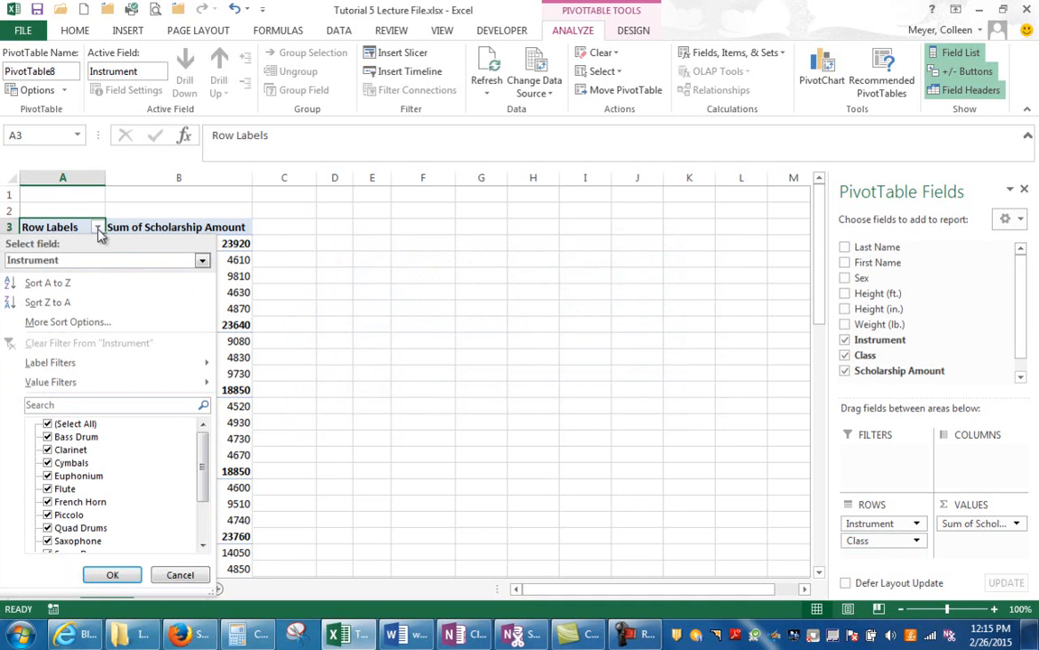
{"action": "left_click", "coordinate": [180, 574]}
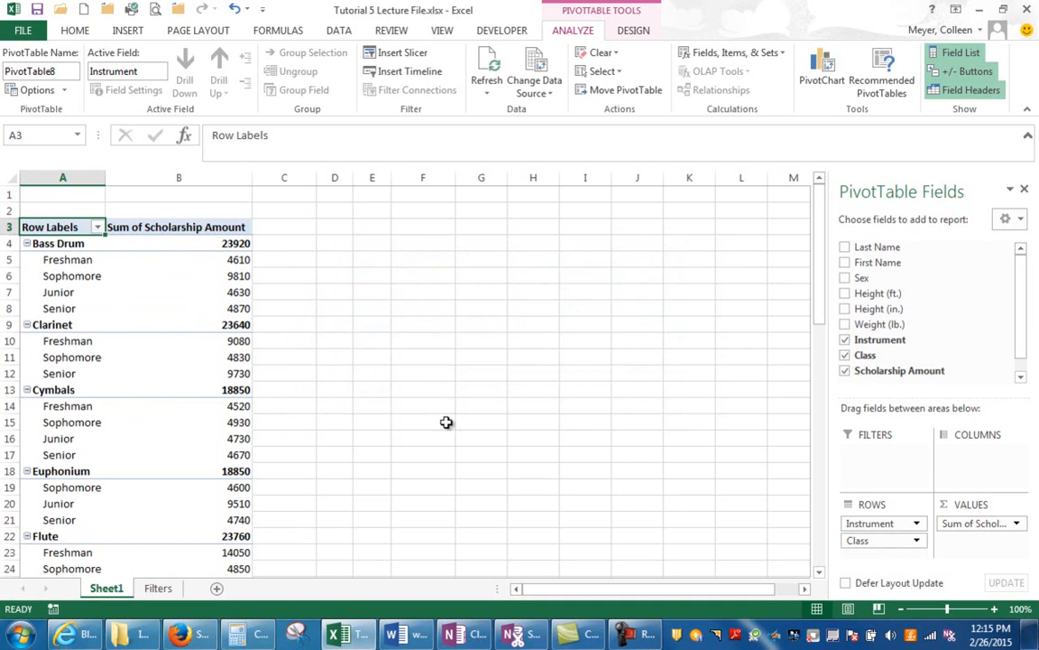
{"action": "left_click_drag", "start_coordinate": [904, 543], "coordinate": [905, 528]}
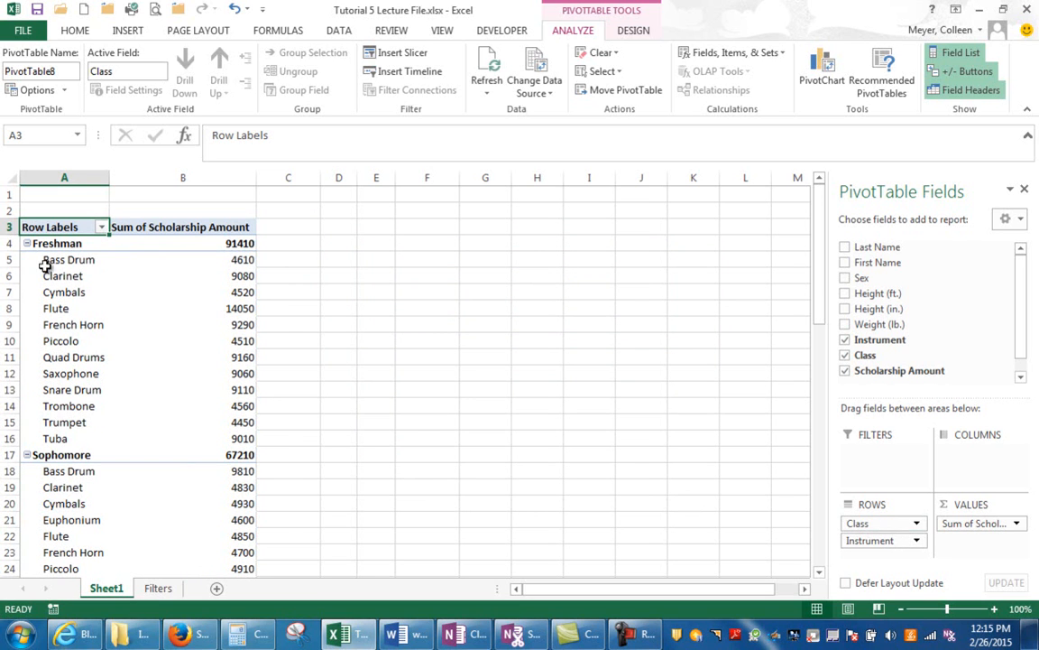
- Collapse the Freshman and Sophomore groups in the PivotTable, and expand both again
{"action": "left_click", "coordinate": [27, 244]}
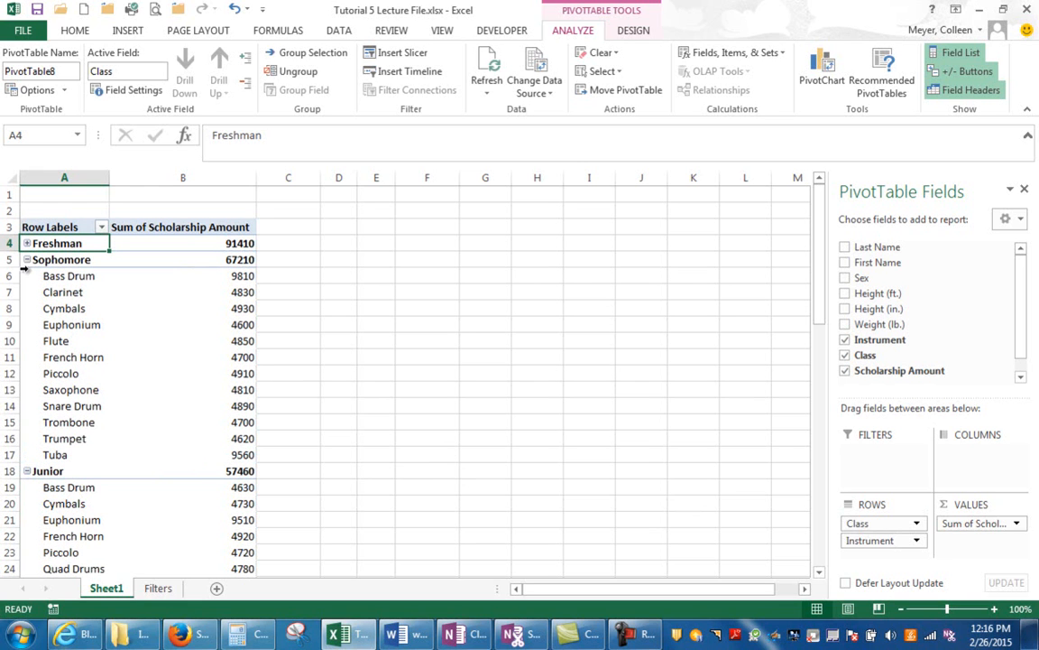
{"action": "left_click", "coordinate": [27, 260]}
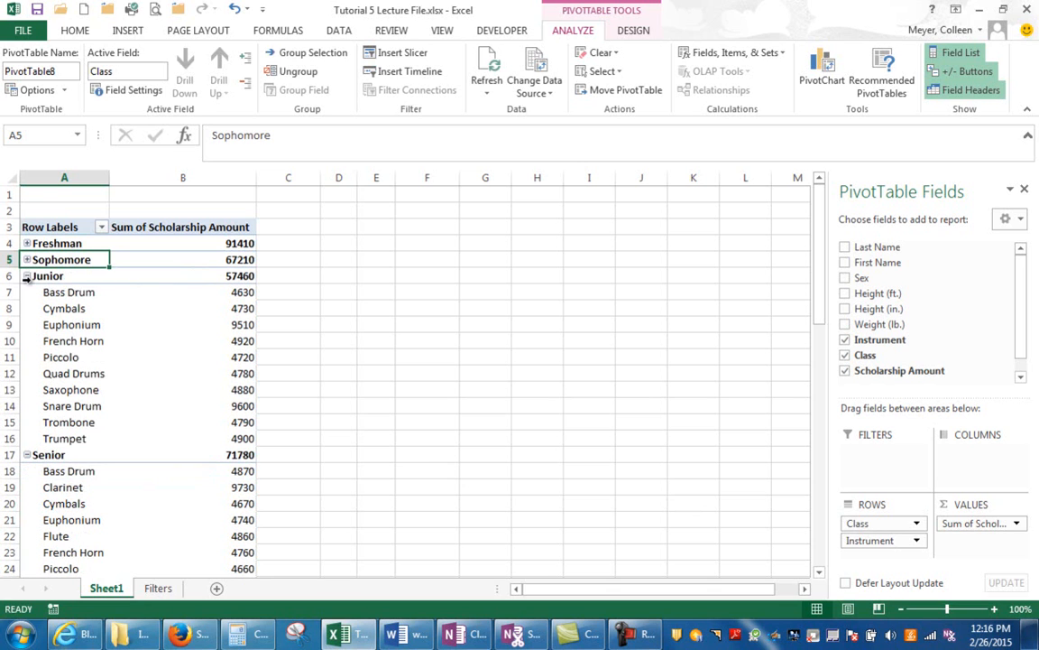
{"action": "left_click", "coordinate": [27, 260]}
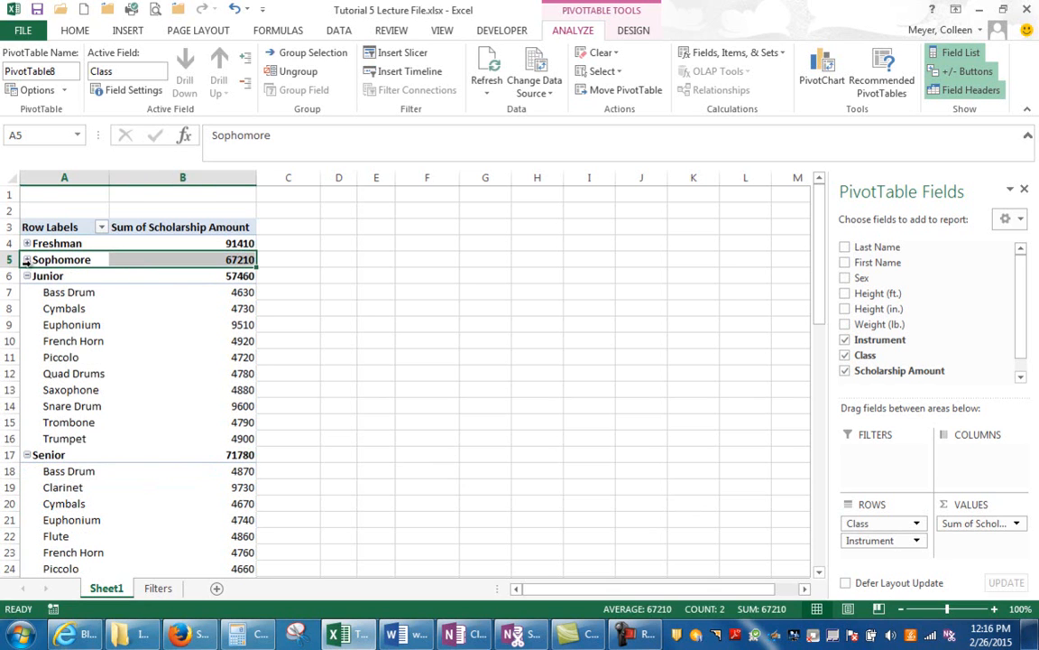
{"action": "left_click", "coordinate": [28, 260]}
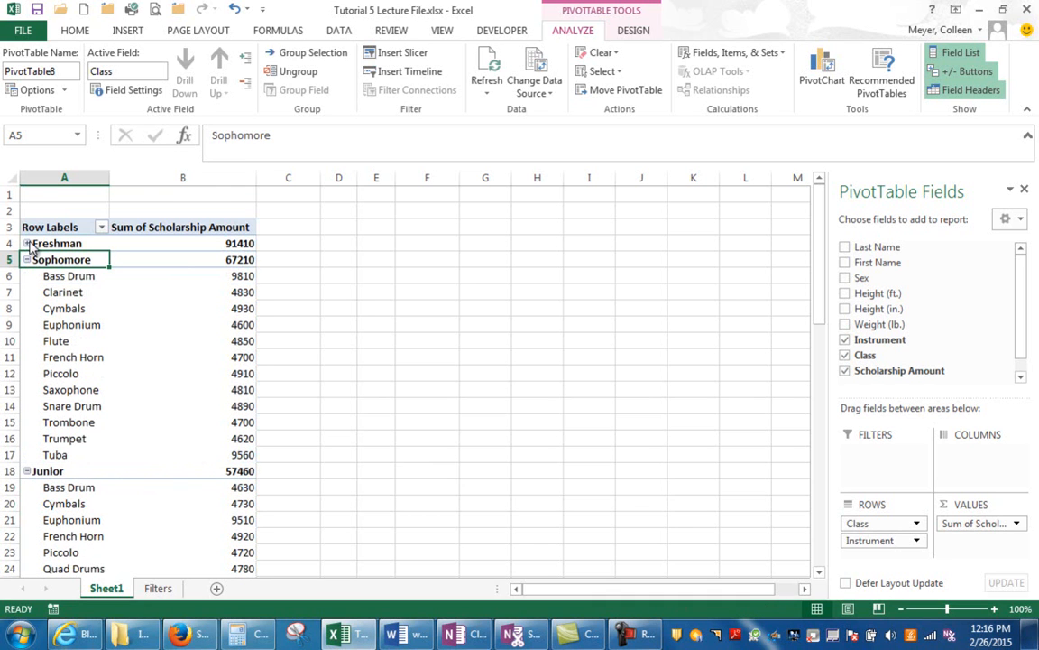
{"action": "left_click", "coordinate": [27, 244]}
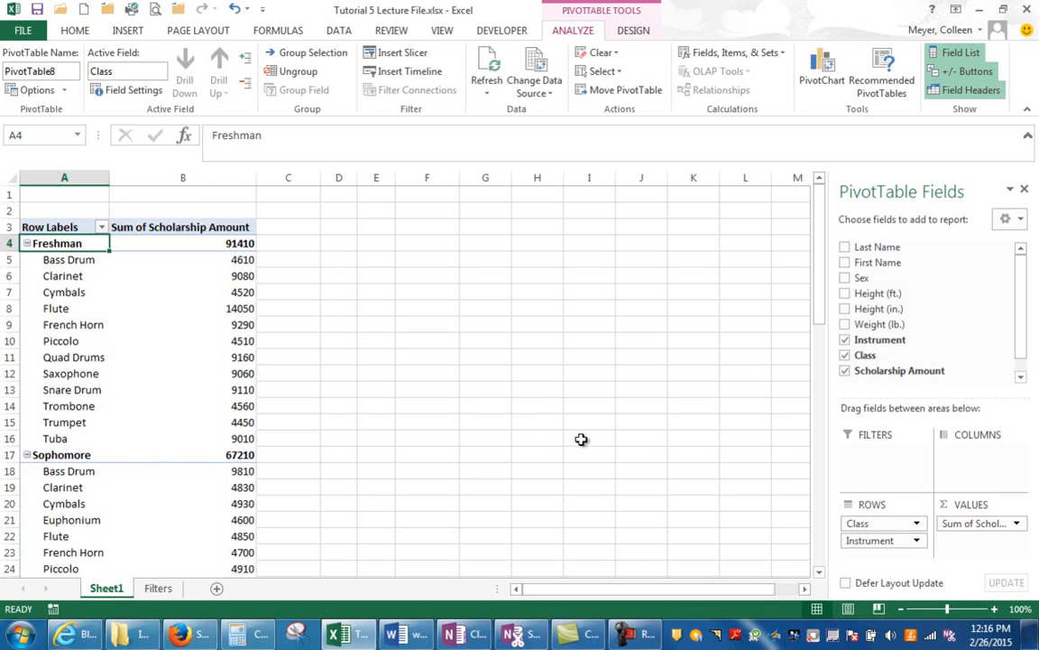
- Move the Class field from the rows area to the columns area, leaving Instrument as the only row field
{"action": "left_click_drag", "start_coordinate": [858, 523], "coordinate": [962, 470]}
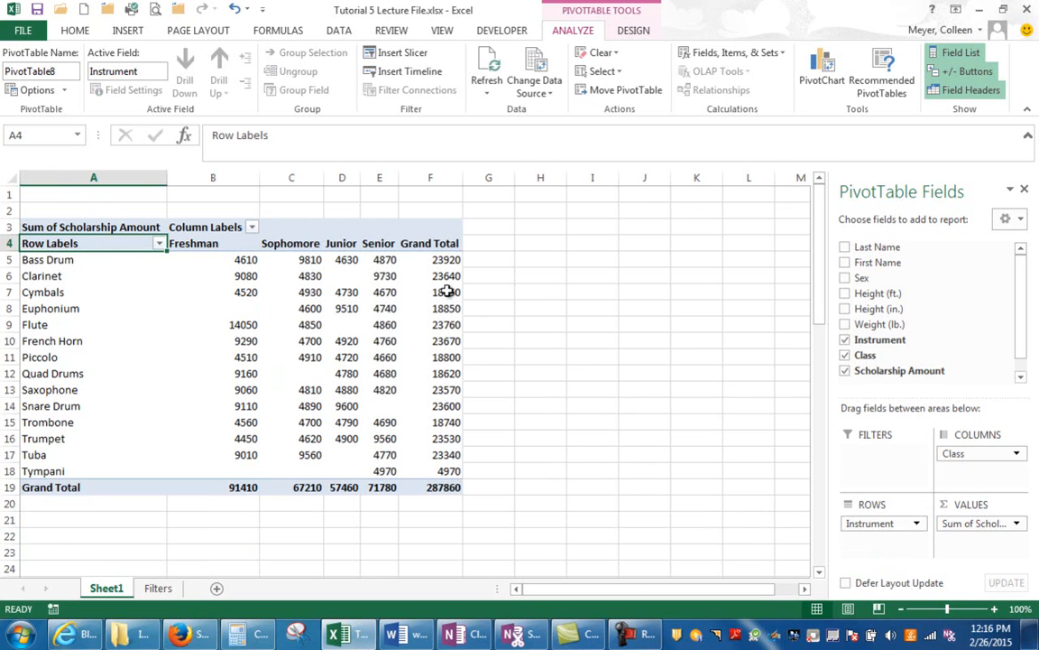
{"action": "mouse_move", "coordinate": [442, 260]}
{"action": "mouse_move", "coordinate": [240, 264]}
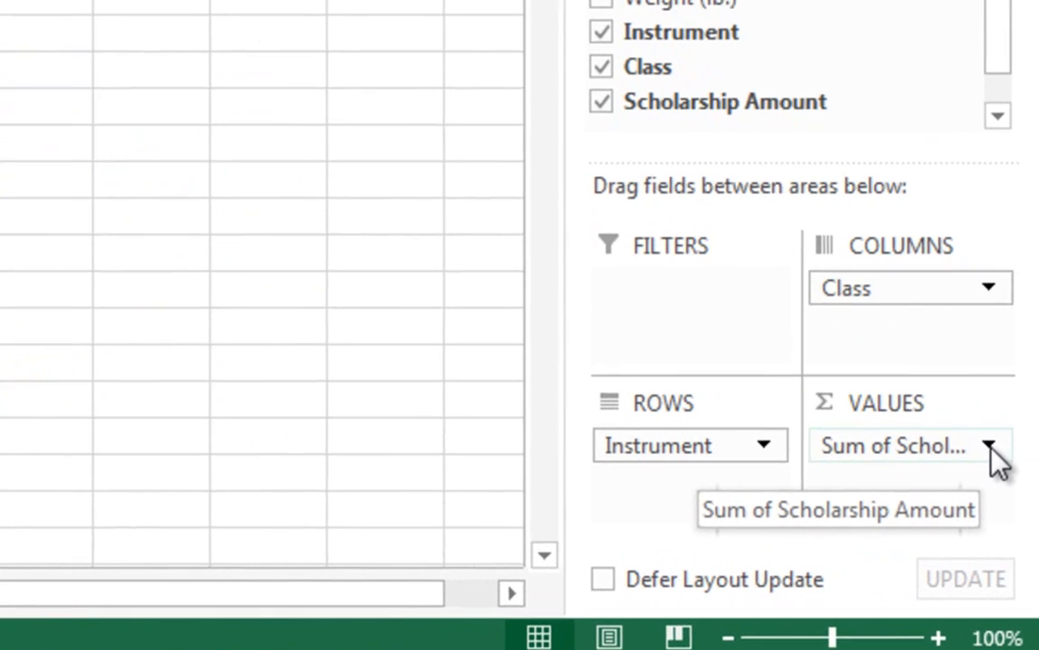
- Summarize the Scholarship Amount value field by Count instead of Sum
{"action": "left_click", "coordinate": [1017, 527]}
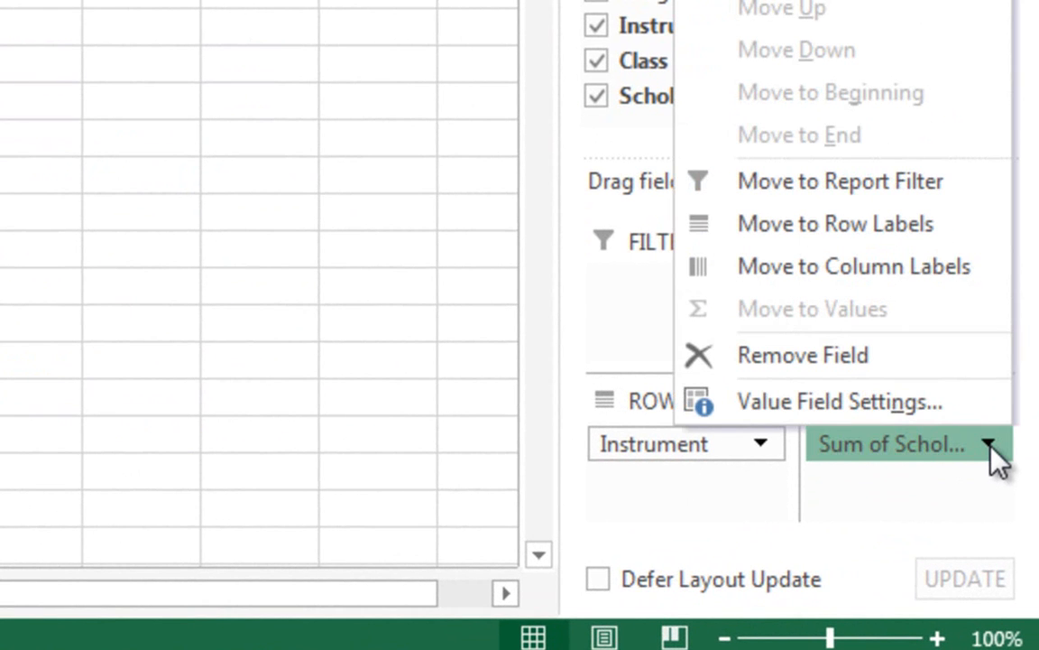
{"action": "left_click", "coordinate": [912, 414]}
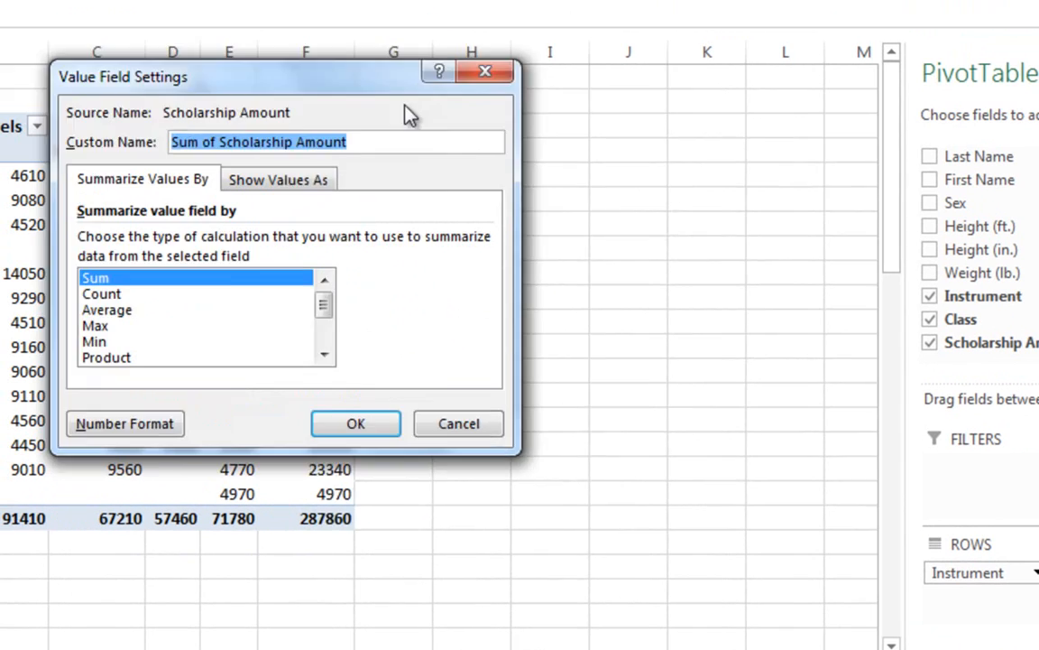
{"action": "left_click_drag", "start_coordinate": [406, 111], "coordinate": [691, 180]}
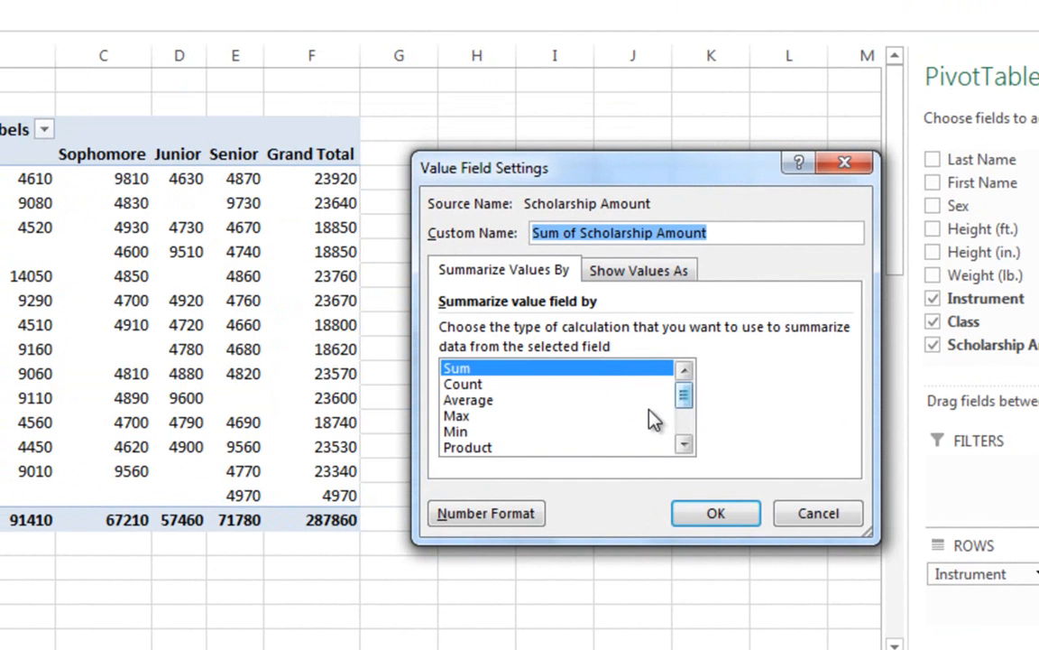
{"action": "left_click", "coordinate": [489, 388]}
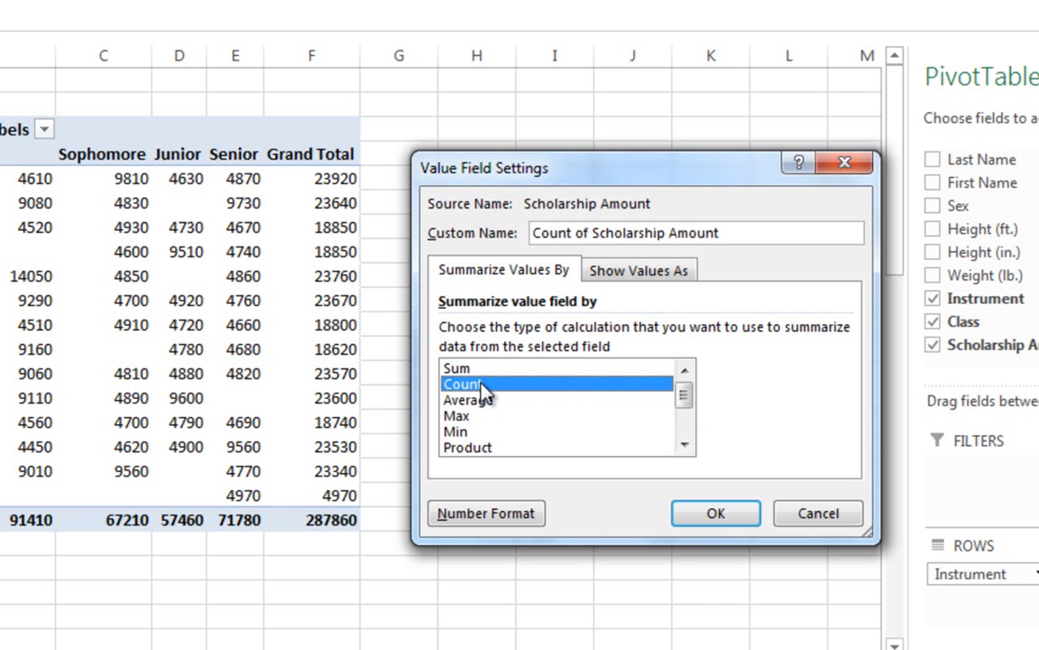
{"action": "left_click", "coordinate": [703, 505]}
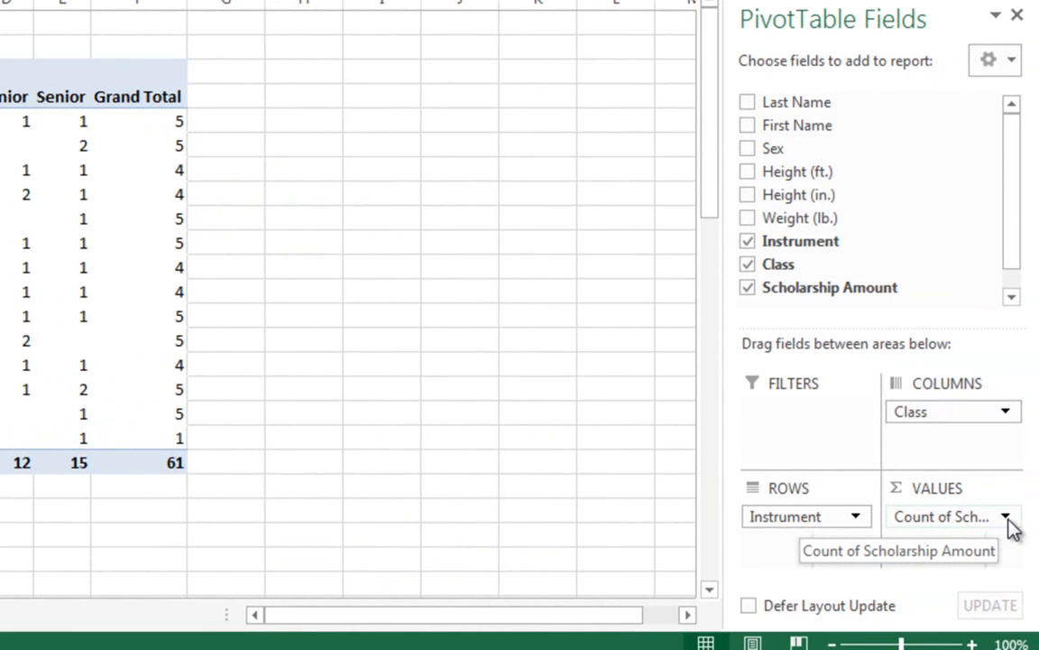
- Change the Scholarship Amount value field's summary calculation back to Sum
{"action": "left_click", "coordinate": [1006, 517]}
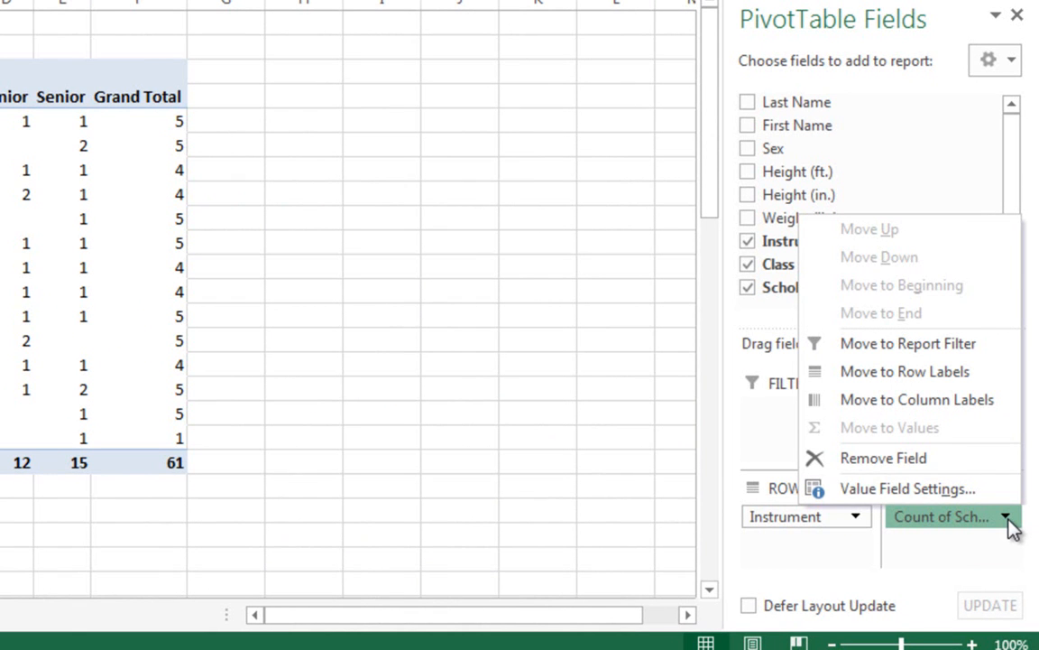
{"action": "left_click", "coordinate": [968, 491]}
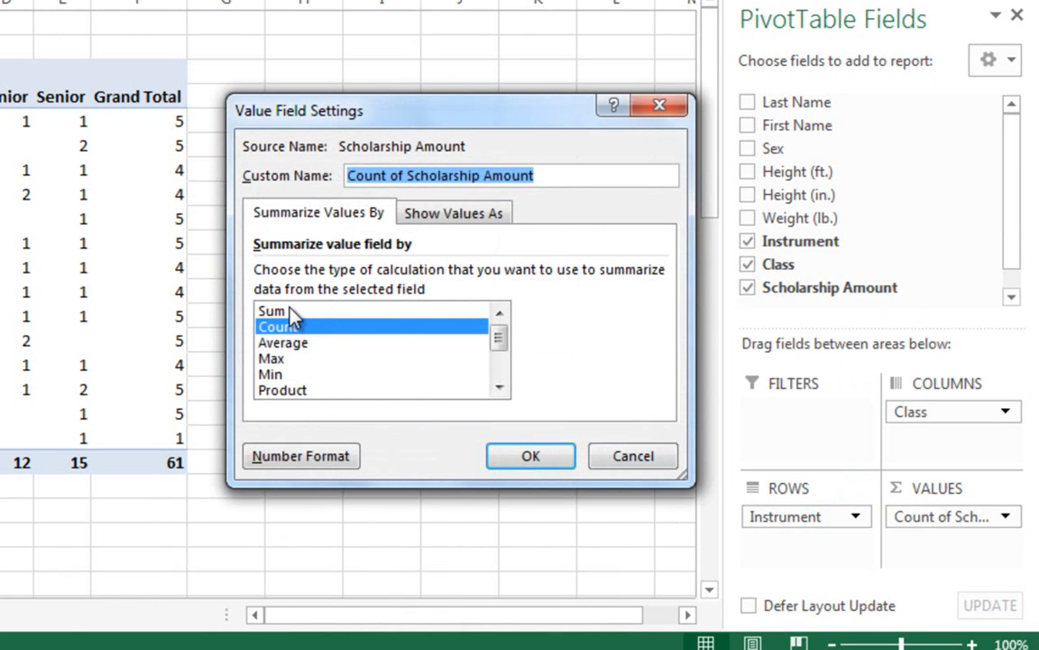
{"action": "left_click", "coordinate": [272, 311]}
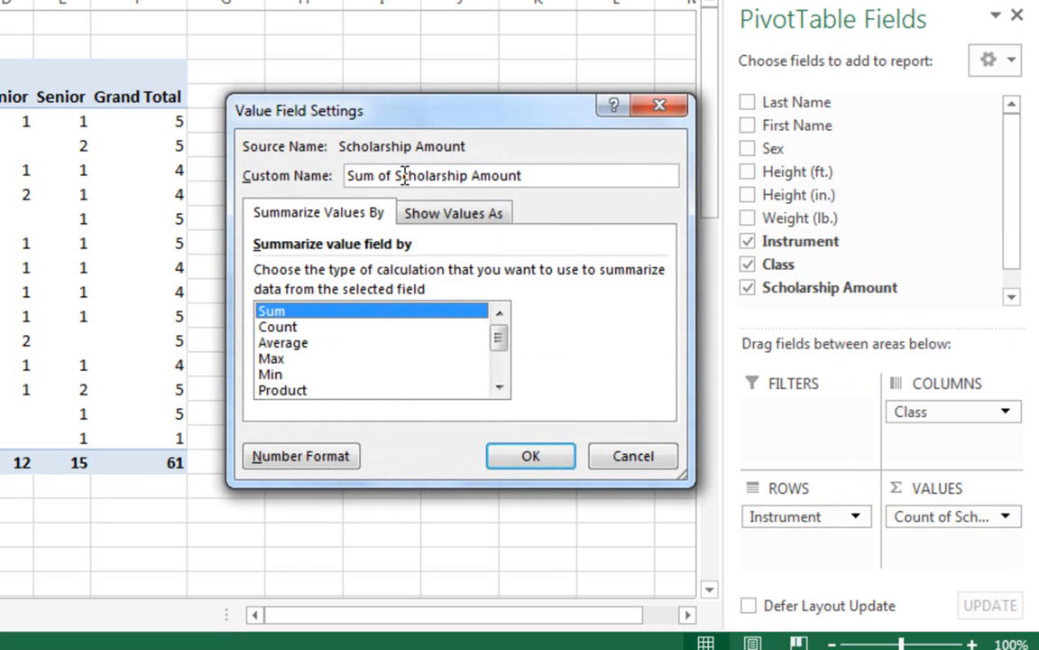
- Set the value field's custom name to "Total Scholarship Amount"
{"action": "left_click", "coordinate": [535, 176]}
{"action": "left_click_drag", "start_coordinate": [497, 172], "coordinate": [336, 174]}
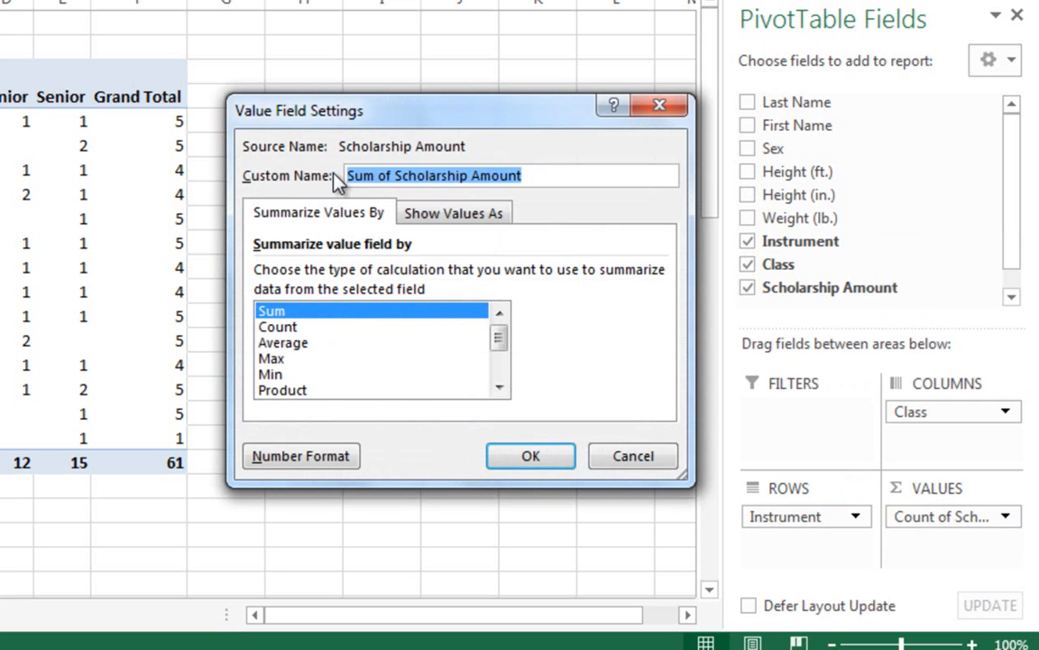
{"action": "type", "text": "Total C"}
{"action": "key", "text": "BackSpace"}
{"action": "type", "text": "Scholarship Amopunt"}
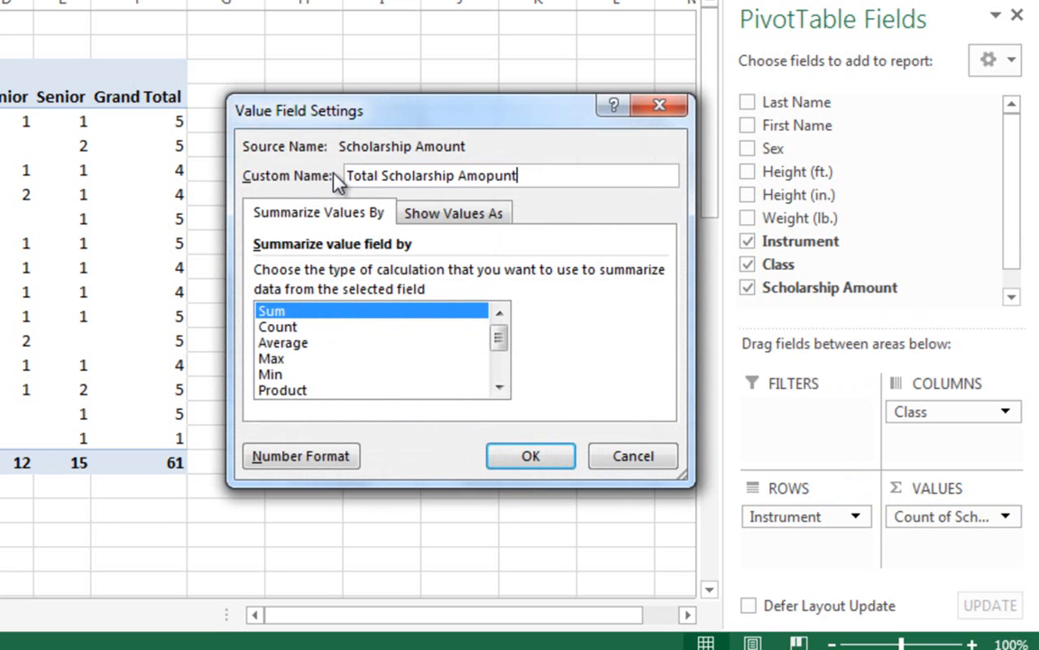
{"action": "key", "text": "BackSpace"}
{"action": "key", "text": "BackSpace"}
{"action": "key", "text": "BackSpace"}
{"action": "key", "text": "BackSpace"}
{"action": "type", "text": "unt"}
- Format the Total Scholarship Amount values as Currency with 0 decimal places and the $ symbol, and apply the value field settings
{"action": "left_click", "coordinate": [315, 460]}
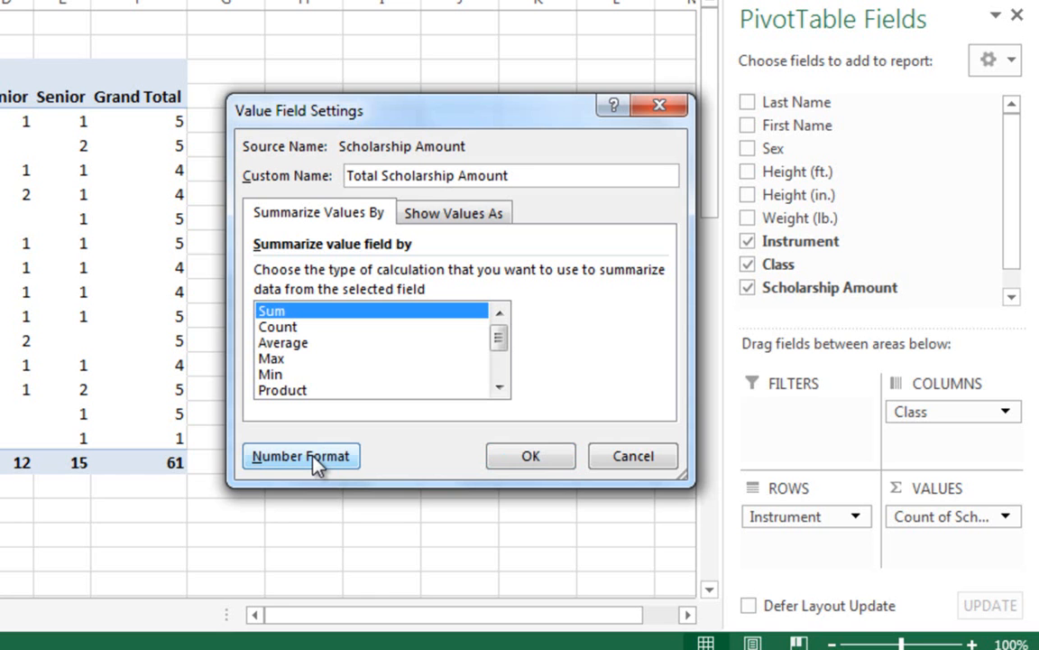
{"action": "left_click", "coordinate": [316, 459]}
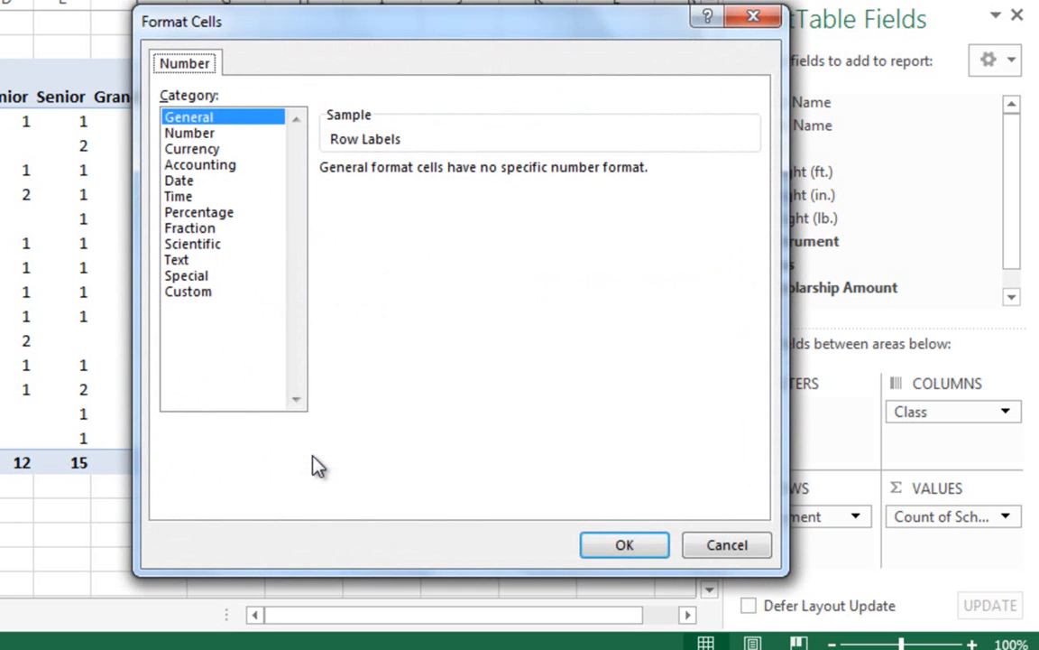
{"action": "left_click", "coordinate": [222, 155]}
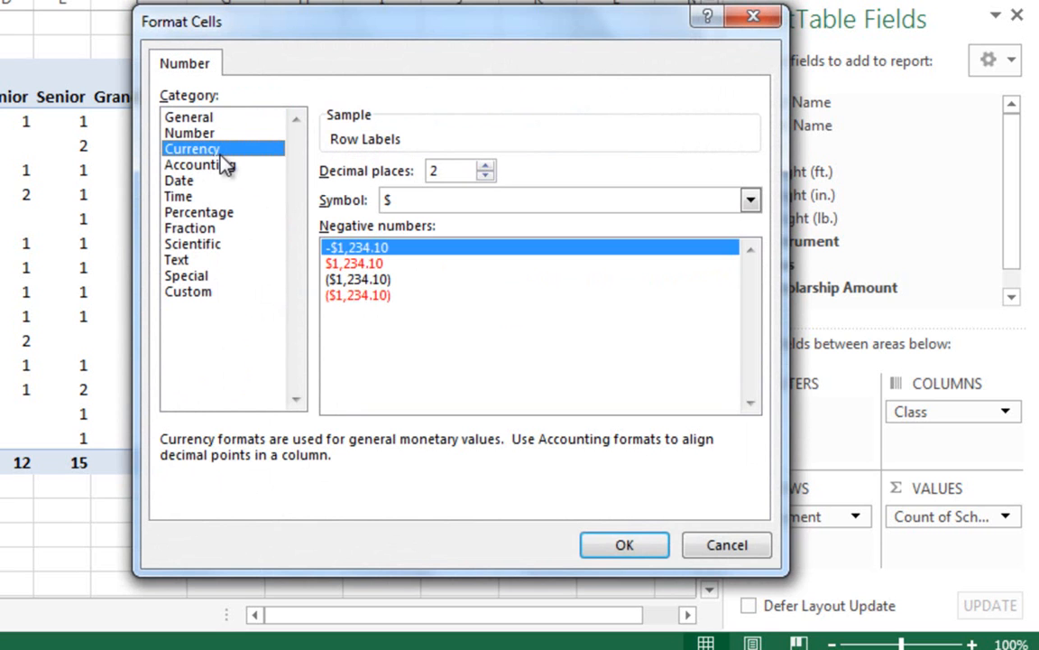
{"action": "left_click", "coordinate": [485, 178]}
{"action": "left_click", "coordinate": [485, 178]}
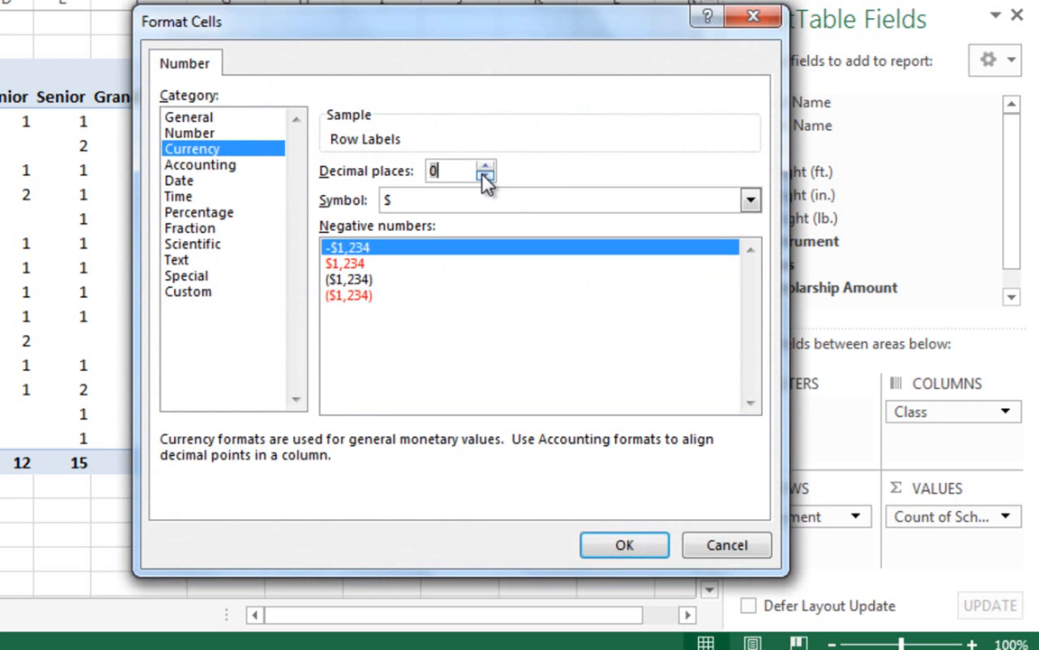
{"action": "left_click", "coordinate": [622, 546]}
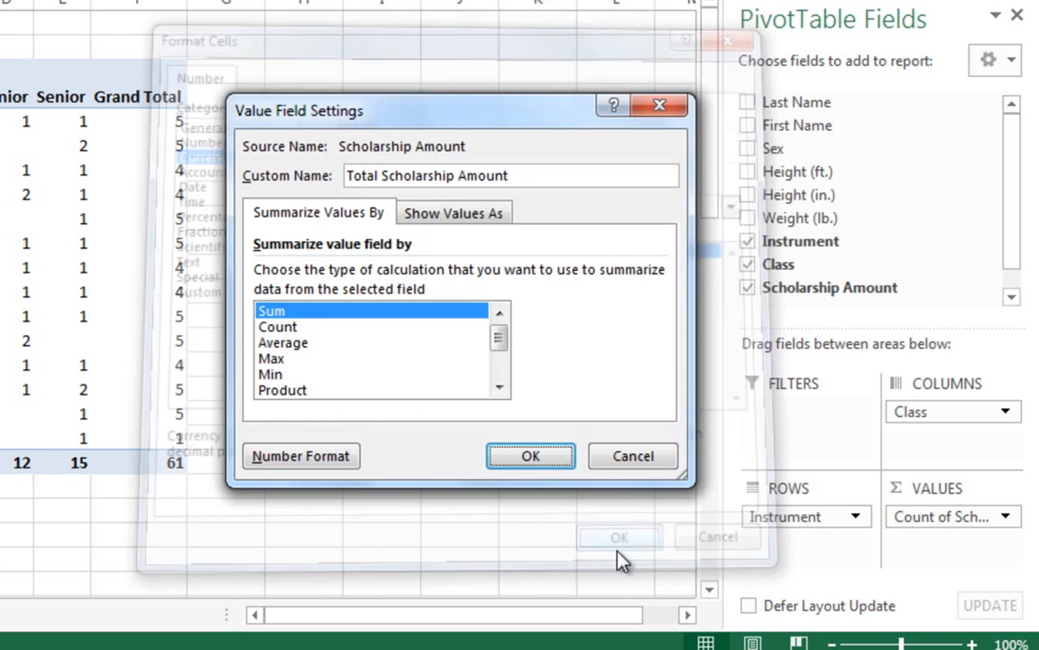
{"action": "left_click", "coordinate": [533, 456]}
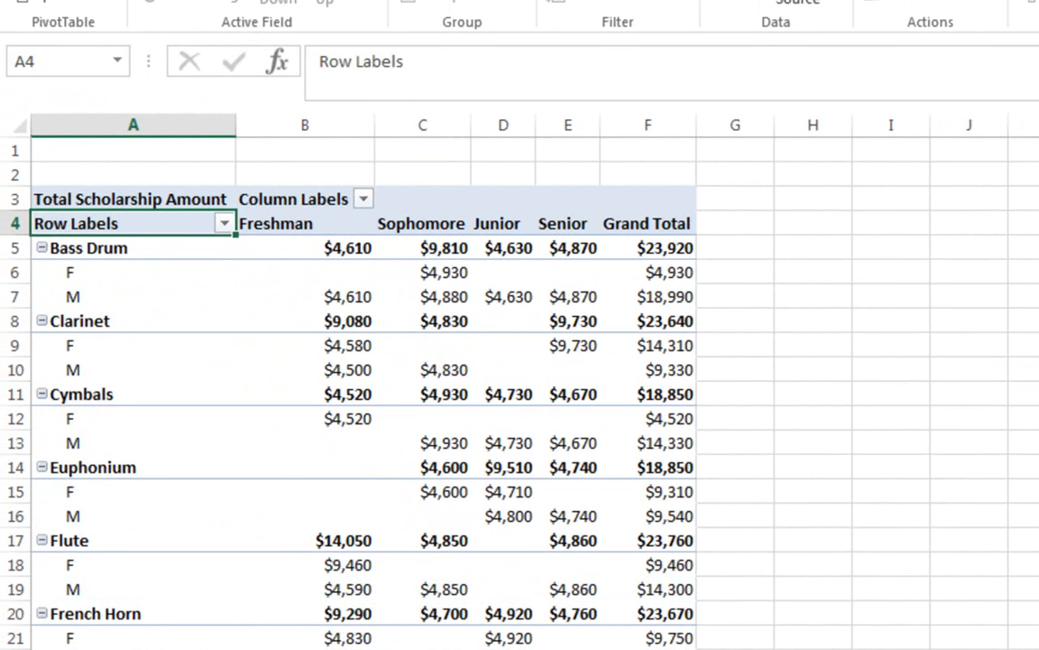
- Move the Sex field into the report filter area and filter the PivotTable to F
{"action": "left_click_drag", "start_coordinate": [974, 572], "coordinate": [892, 471]}
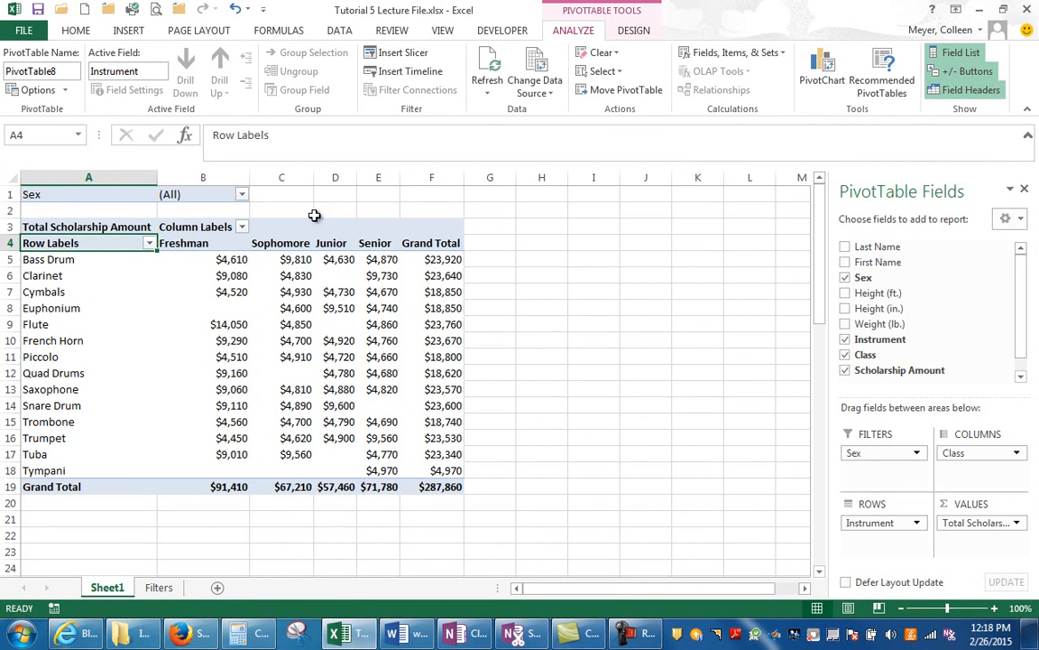
{"action": "left_click", "coordinate": [240, 193]}
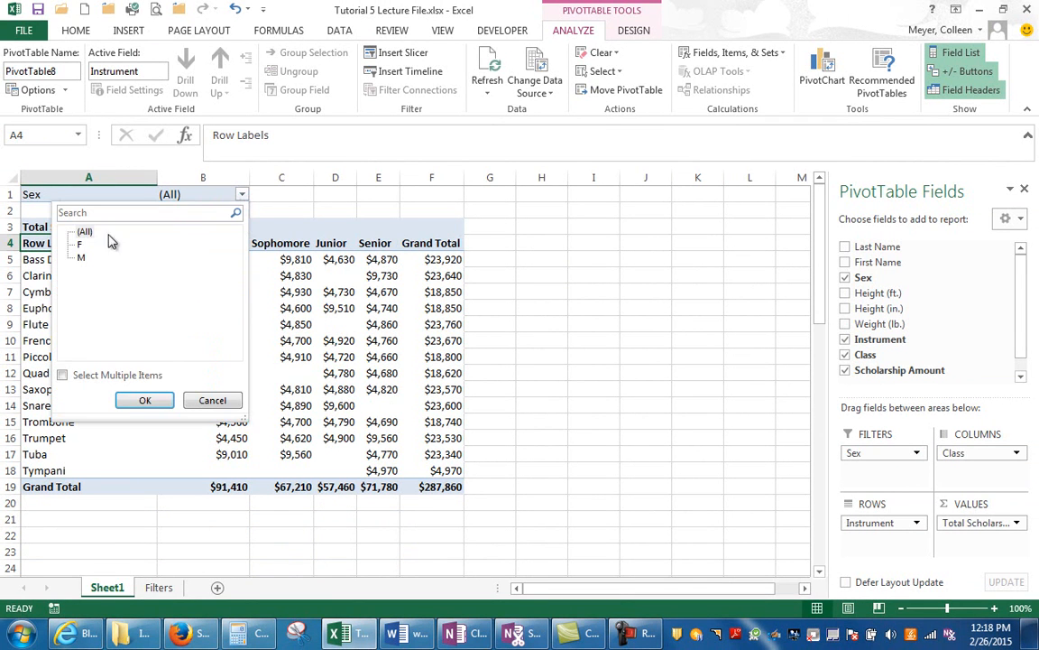
{"action": "left_click", "coordinate": [80, 246]}
{"action": "left_click", "coordinate": [143, 399]}
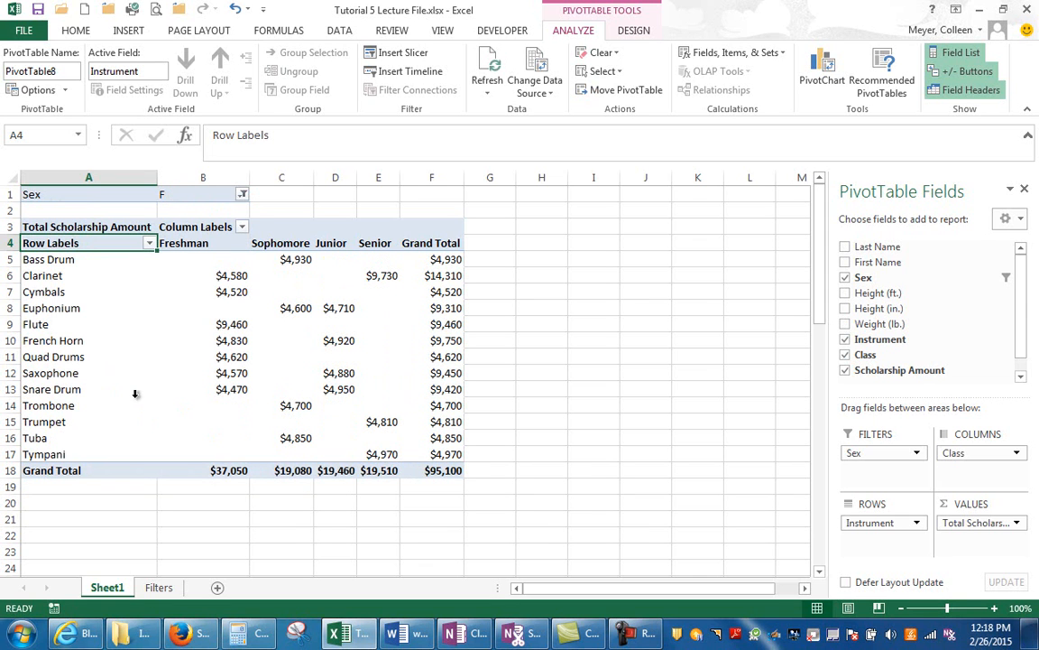
- Reset the Sex report filter to (All) and remove the Sex field from the PivotTable
{"action": "left_click", "coordinate": [242, 194]}
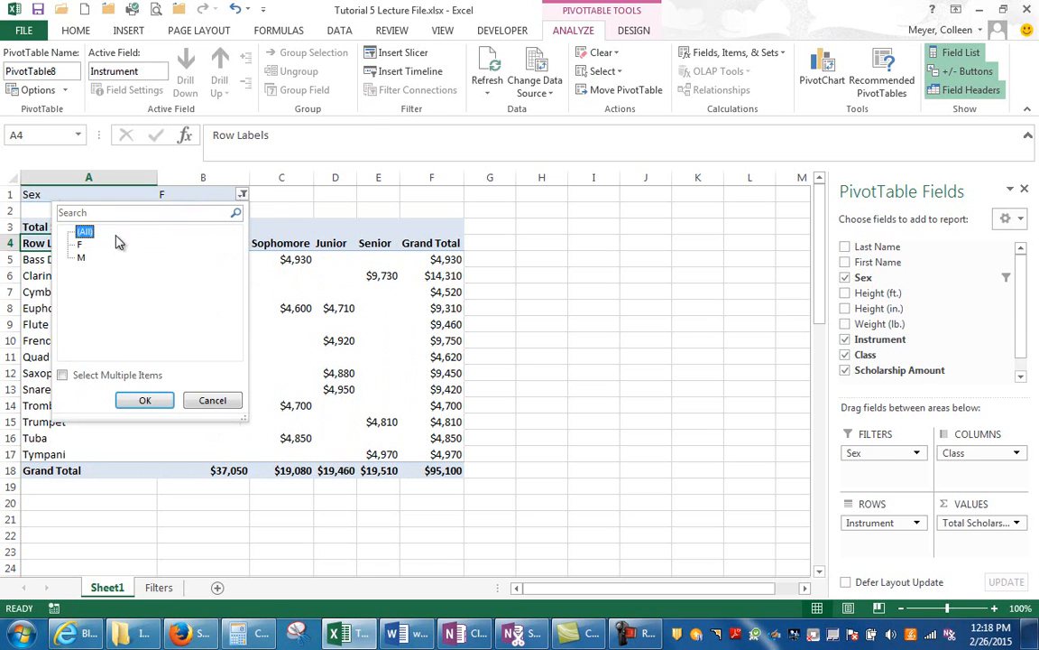
{"action": "left_click", "coordinate": [158, 403]}
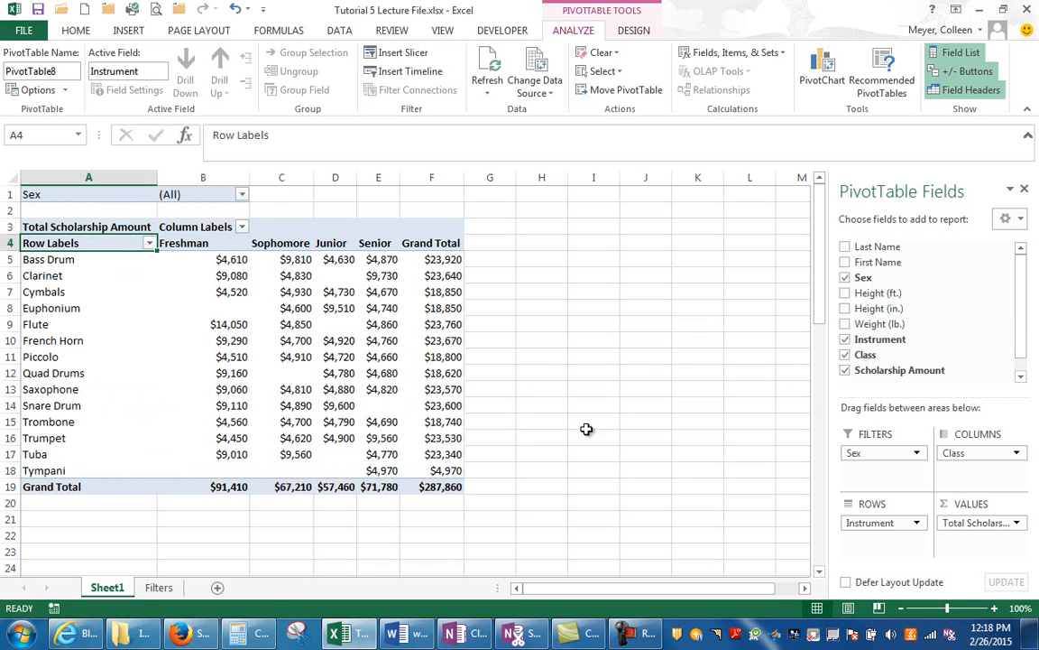
{"action": "left_click", "coordinate": [915, 454]}
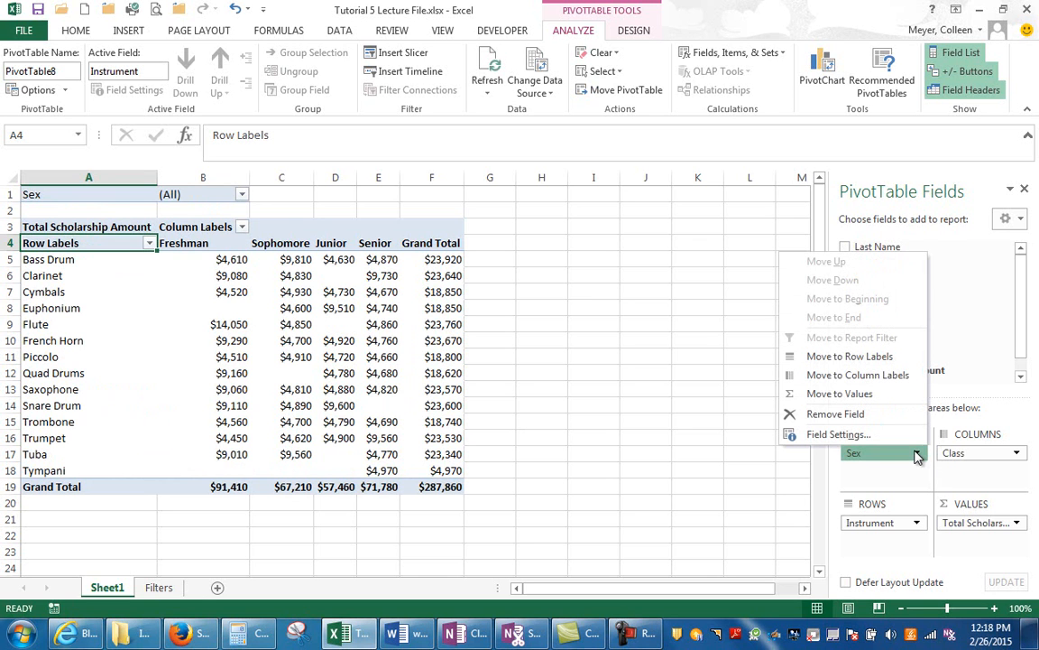
{"action": "left_click", "coordinate": [888, 413]}
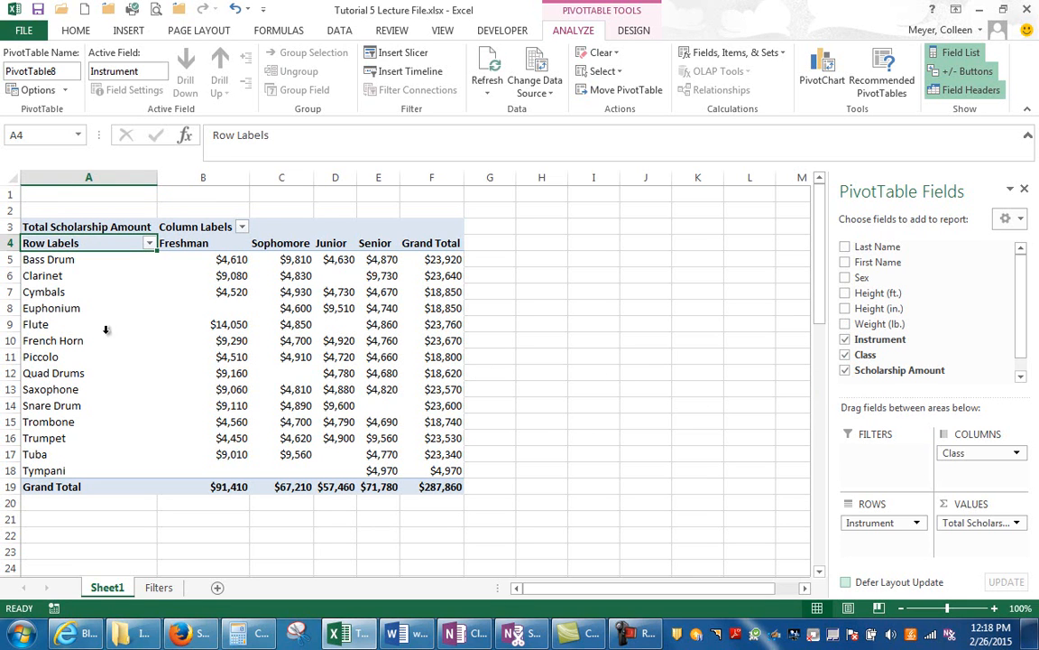
- Try to group the French Horn row label in the PivotTable
{"action": "left_click", "coordinate": [52, 341]}
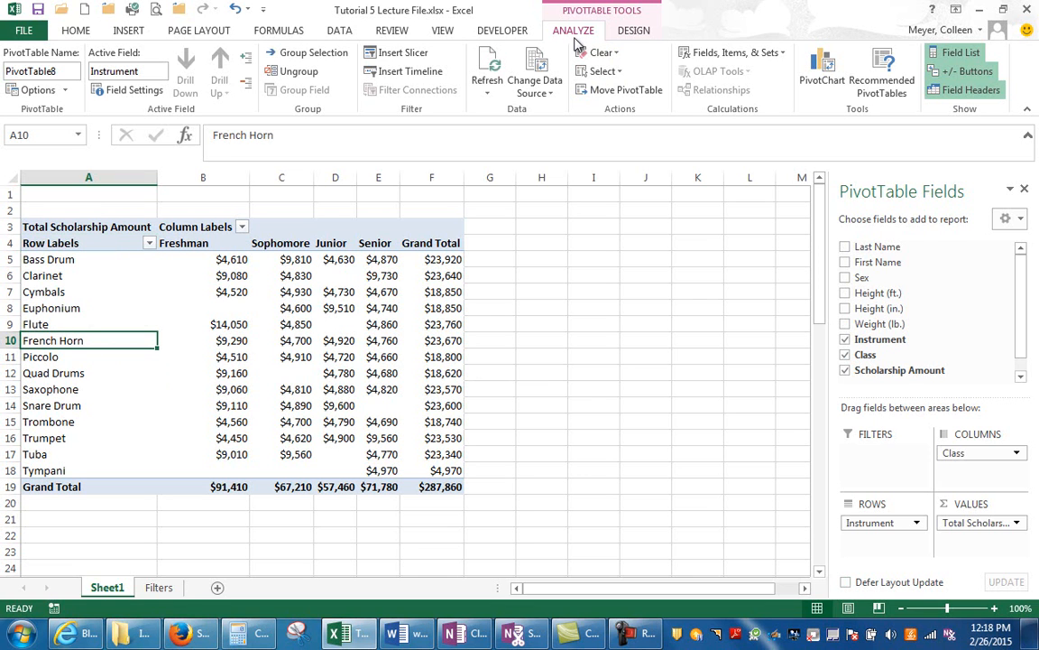
{"action": "left_click_drag", "start_coordinate": [59, 72], "coordinate": [34, 71]}
{"action": "left_click", "coordinate": [58, 70]}
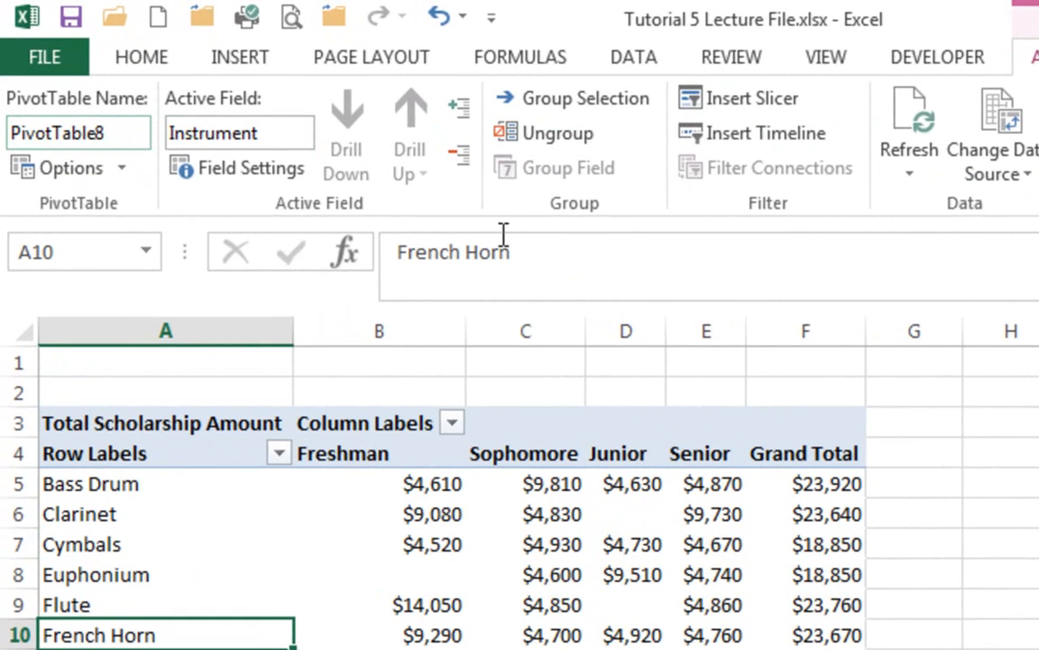
{"action": "left_click", "coordinate": [590, 102]}
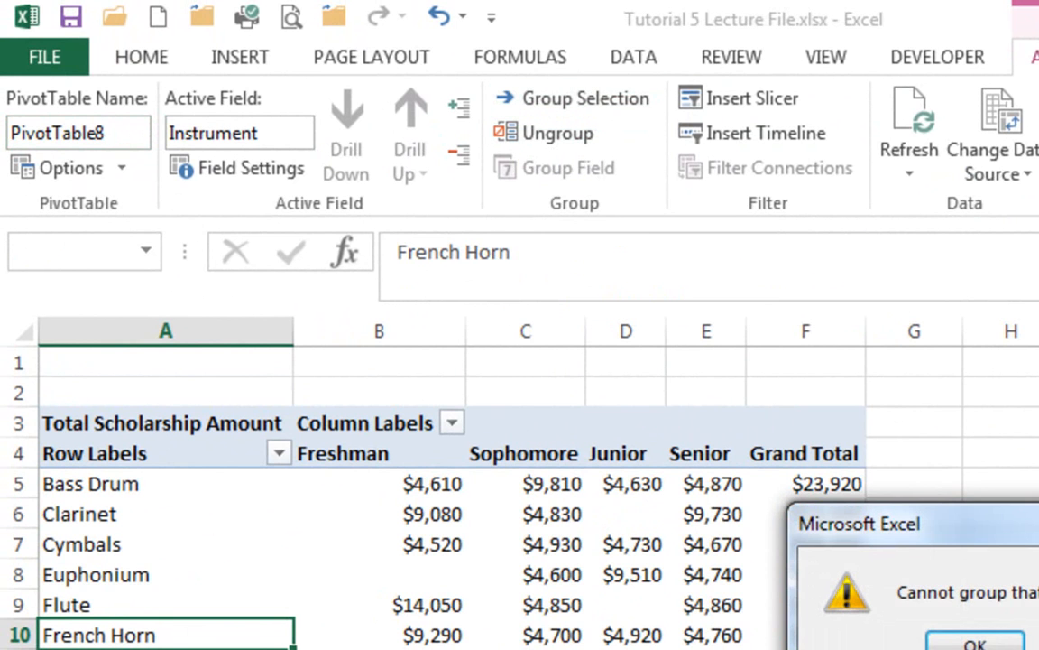
{"action": "key", "text": "Return"}
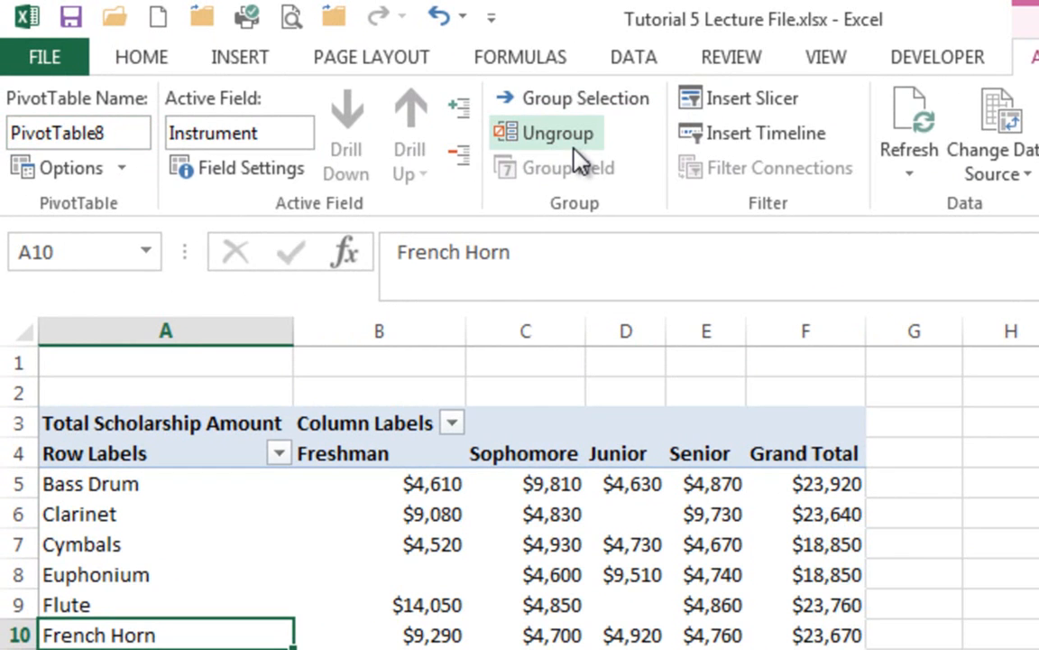
- Insert a slicer for the Sex field and place it beside the PivotTable, over columns G to J
{"action": "left_click", "coordinate": [740, 101]}
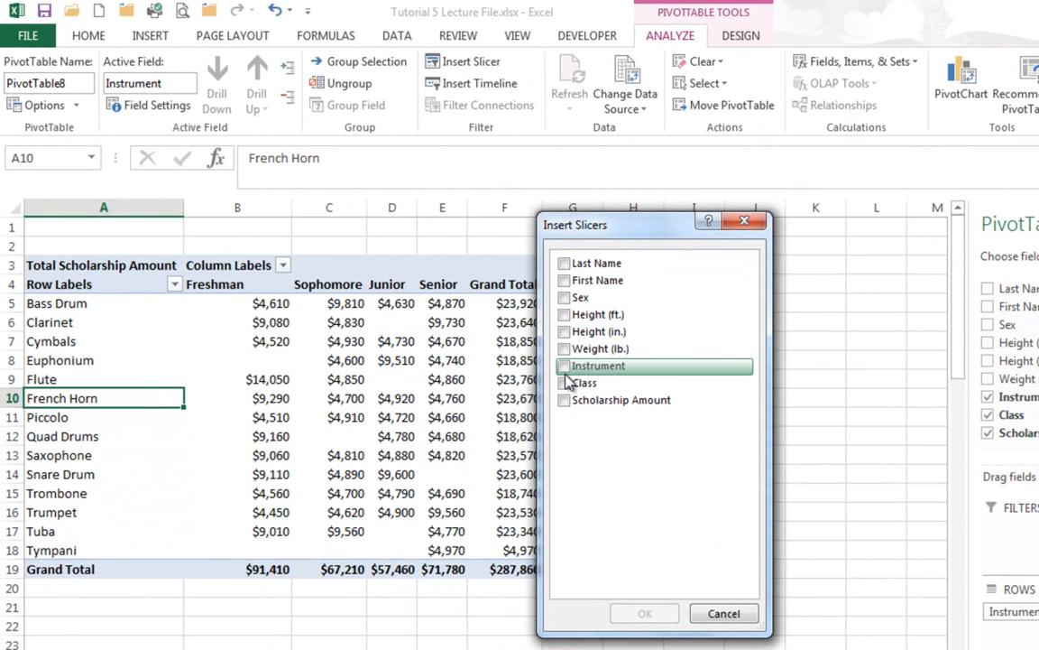
{"action": "left_click", "coordinate": [564, 297]}
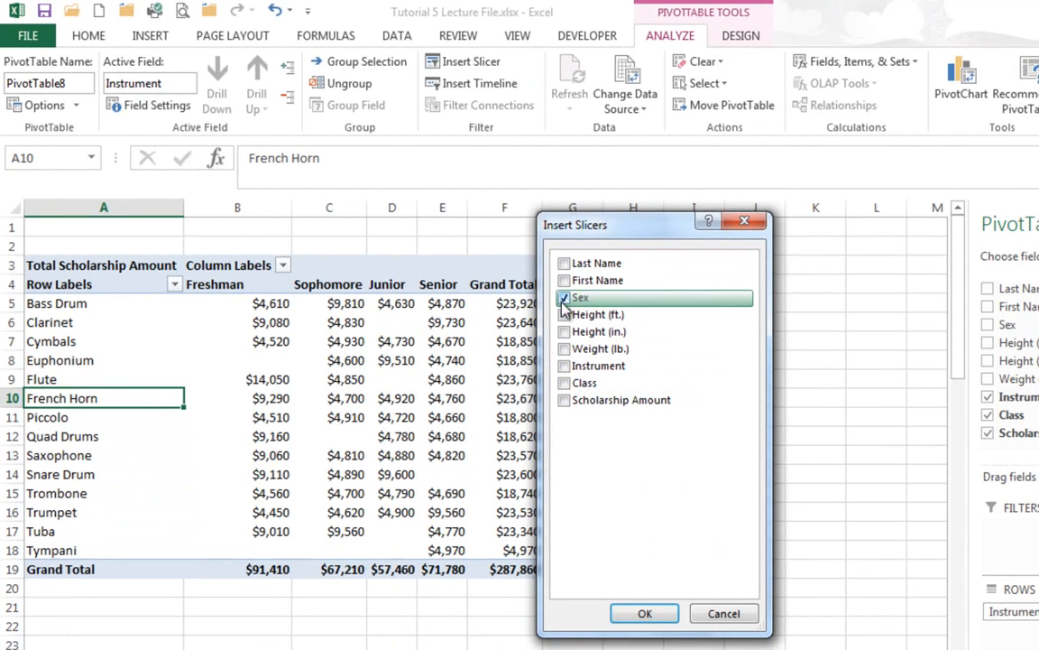
{"action": "left_click", "coordinate": [645, 614]}
{"action": "left_click_drag", "start_coordinate": [515, 350], "coordinate": [683, 272]}
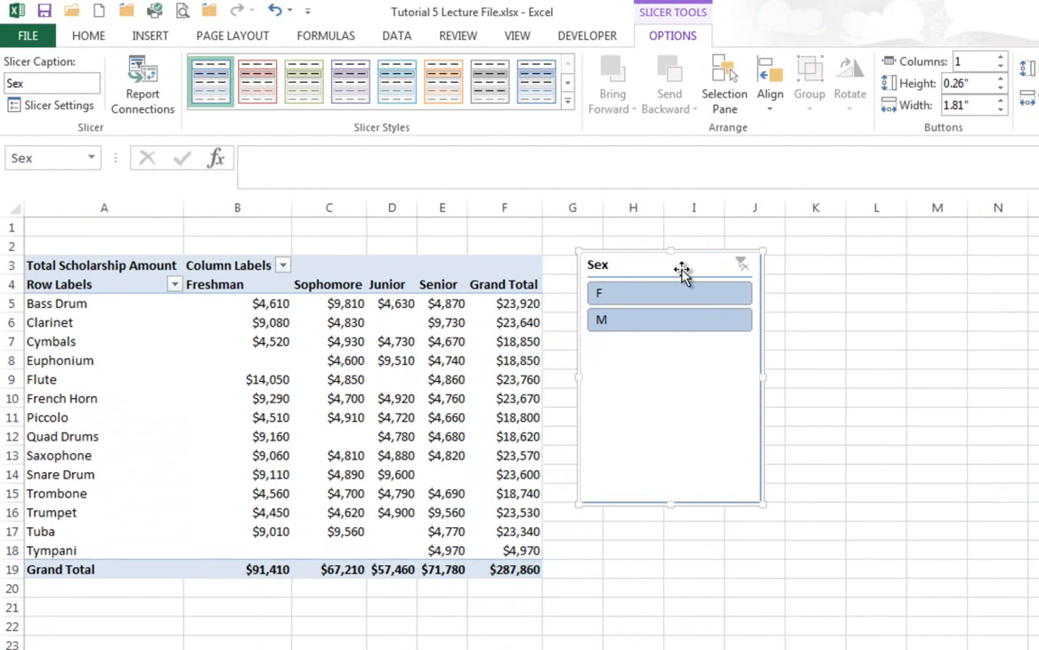
- Filter the PivotTable with the Sex slicer to M and to F, and clear and delete the slicer
{"action": "left_click", "coordinate": [662, 326]}
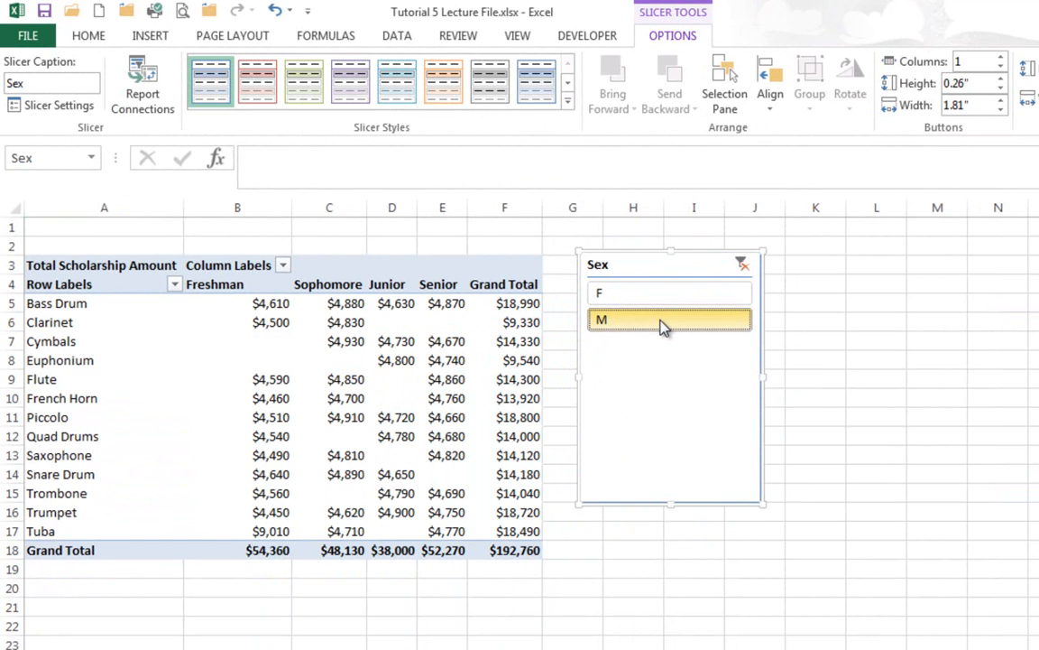
{"action": "left_click", "coordinate": [673, 295]}
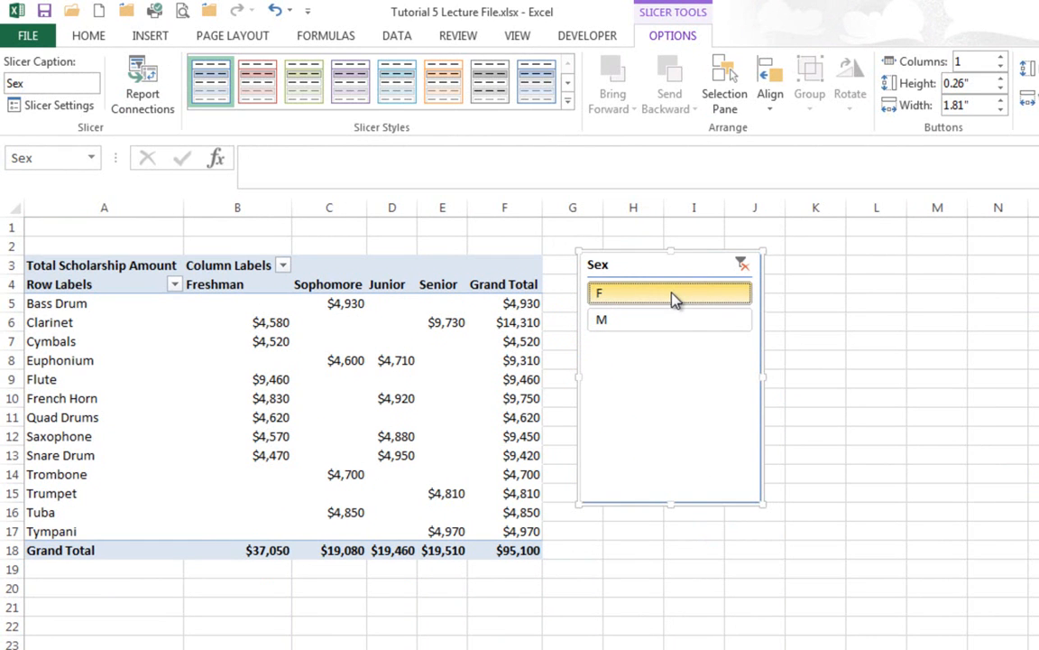
{"action": "left_click", "coordinate": [742, 264]}
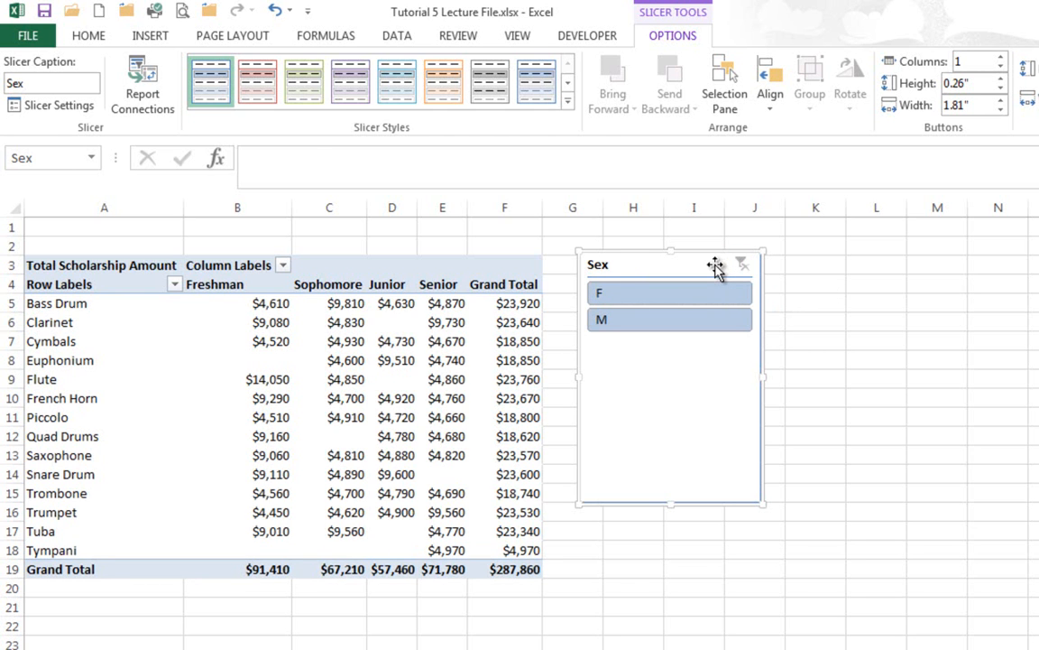
{"action": "key", "text": "Delete"}
{"action": "left_click", "coordinate": [424, 411]}
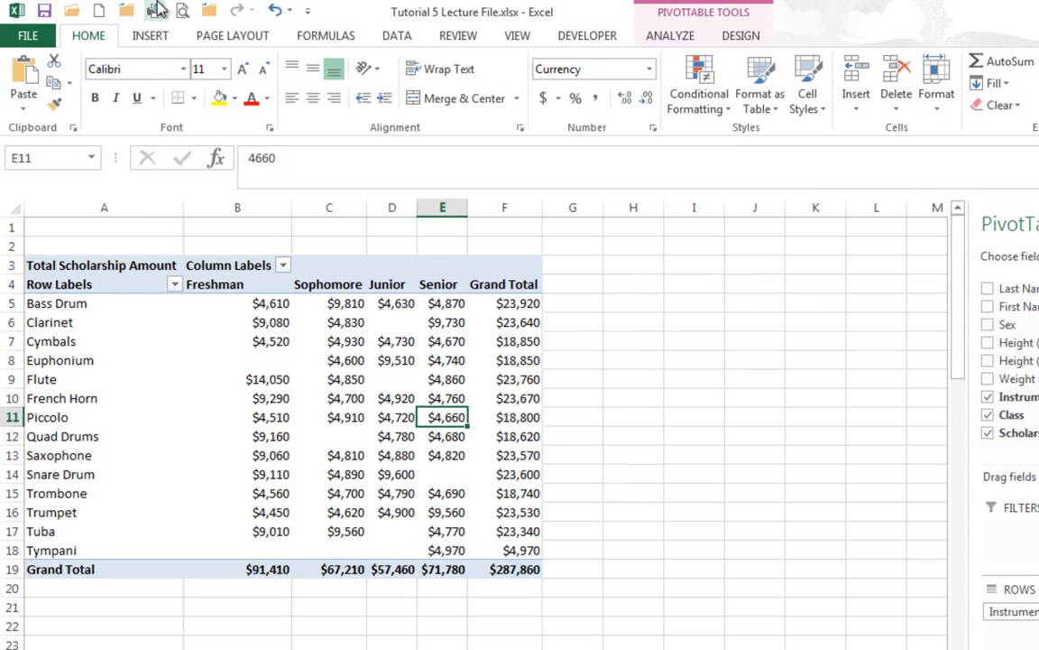
- Insert the recommended PivotTable "Count of Last Name by Class"
{"action": "left_click", "coordinate": [670, 35]}
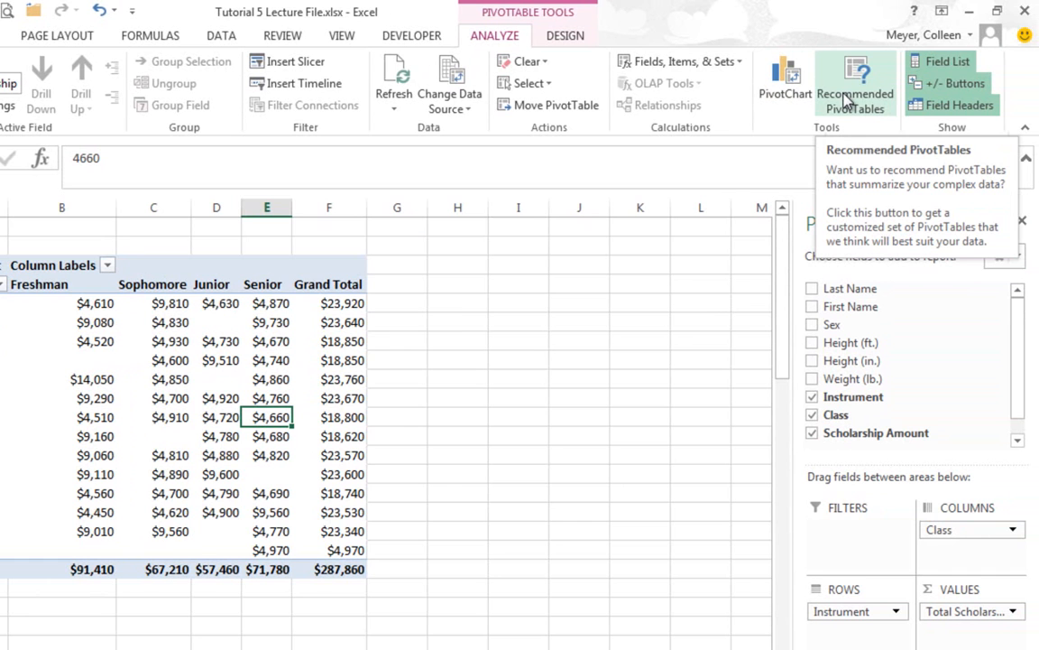
{"action": "left_click", "coordinate": [845, 98]}
{"action": "left_click_drag", "start_coordinate": [506, 207], "coordinate": [544, 92]}
{"action": "left_click_drag", "start_coordinate": [442, 216], "coordinate": [439, 473]}
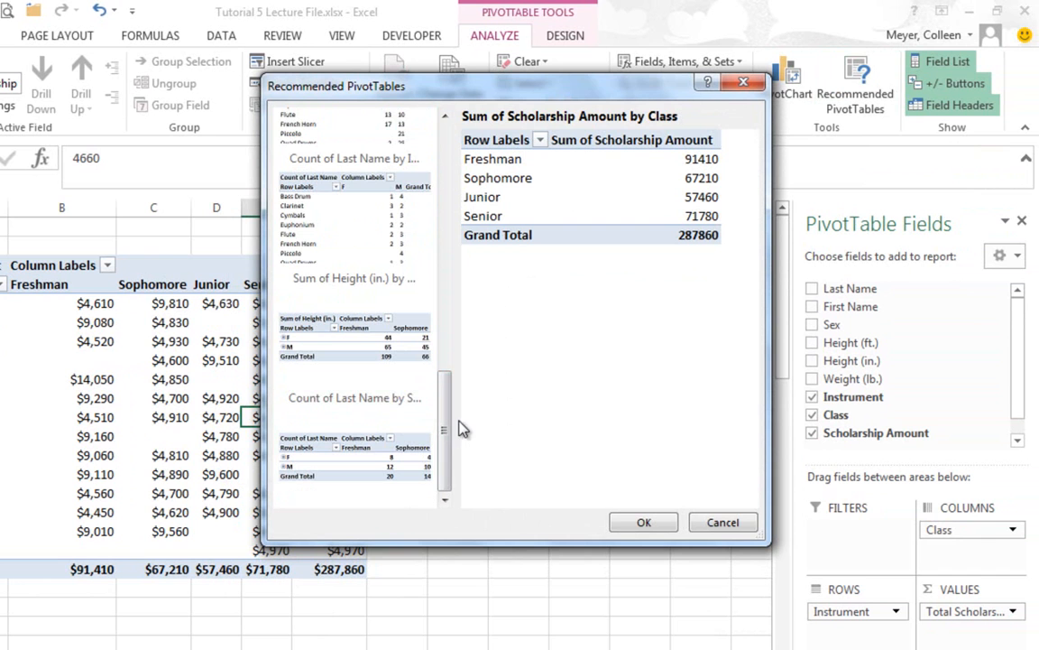
{"action": "left_click_drag", "start_coordinate": [453, 451], "coordinate": [463, 297]}
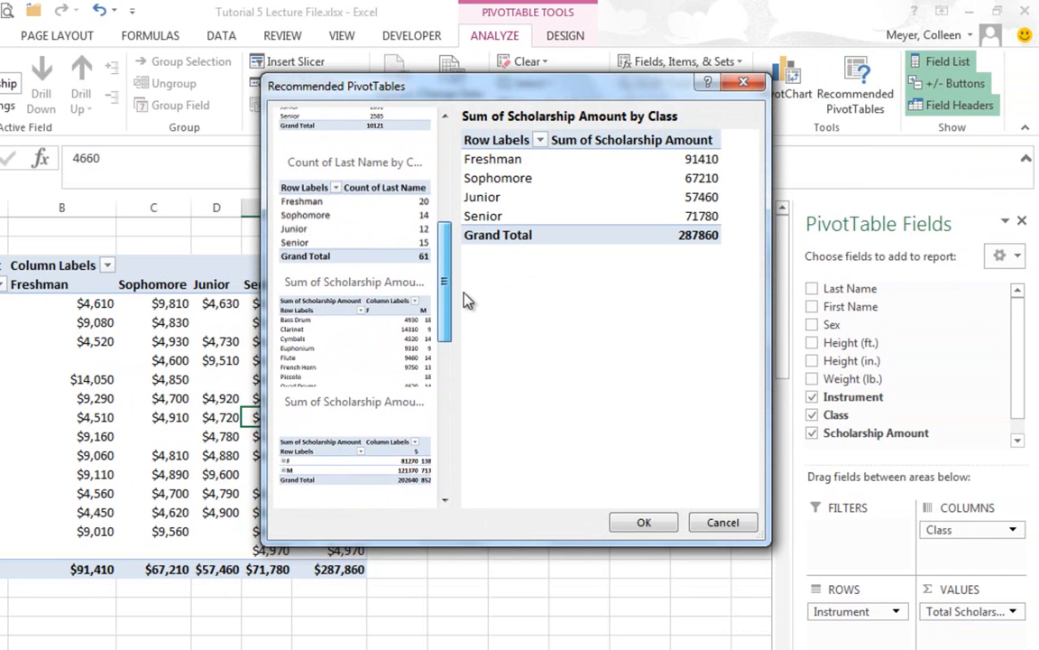
{"action": "left_click", "coordinate": [343, 237]}
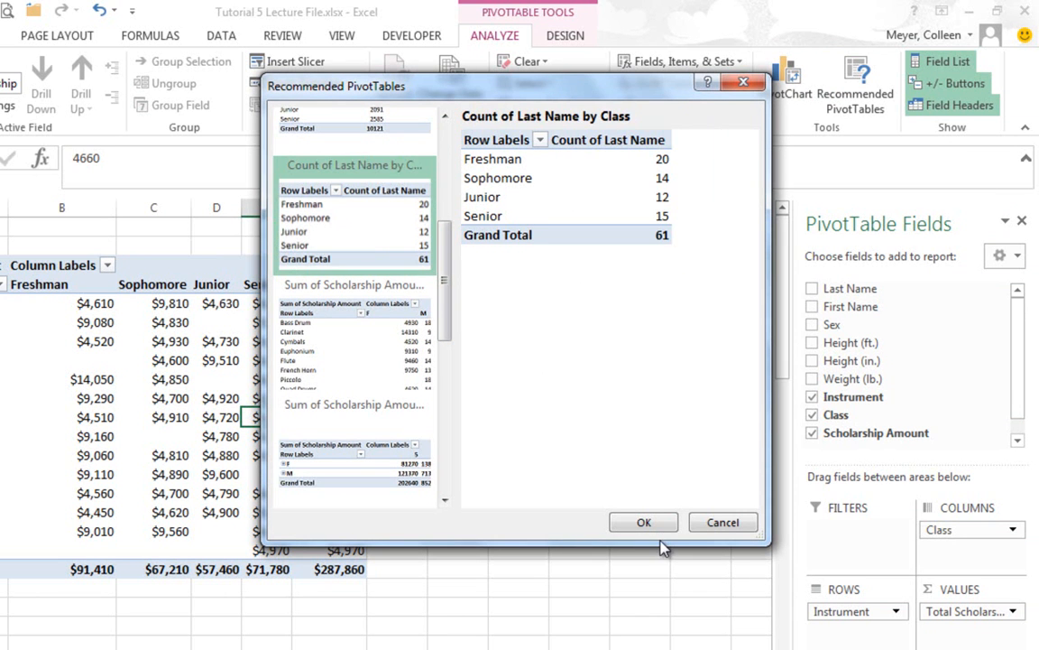
{"action": "left_click", "coordinate": [644, 522]}
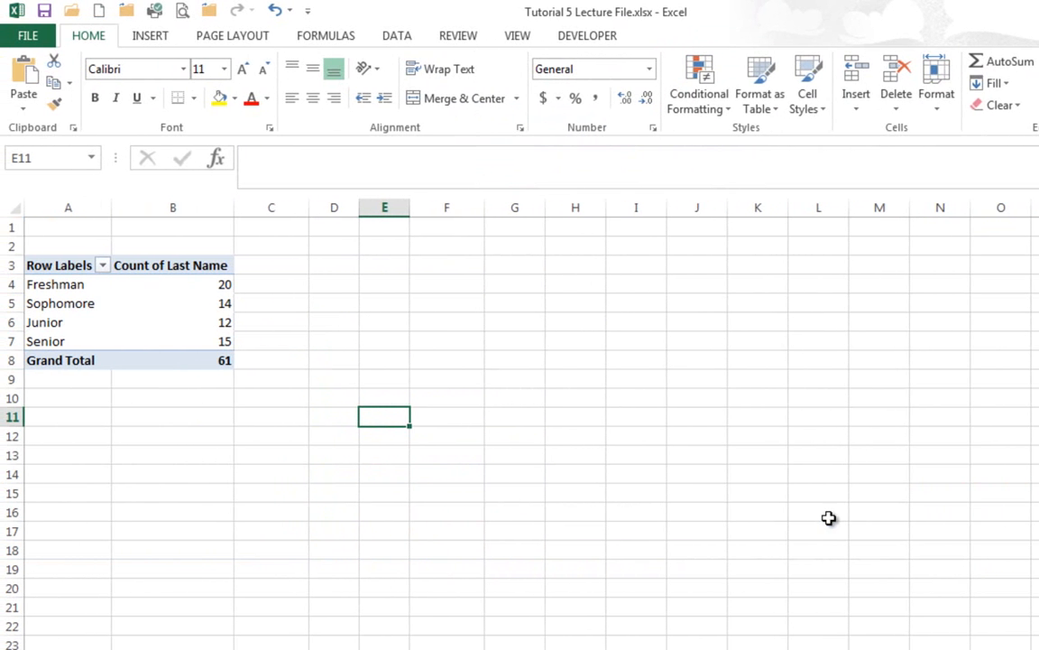
{"action": "left_click", "coordinate": [204, 322]}
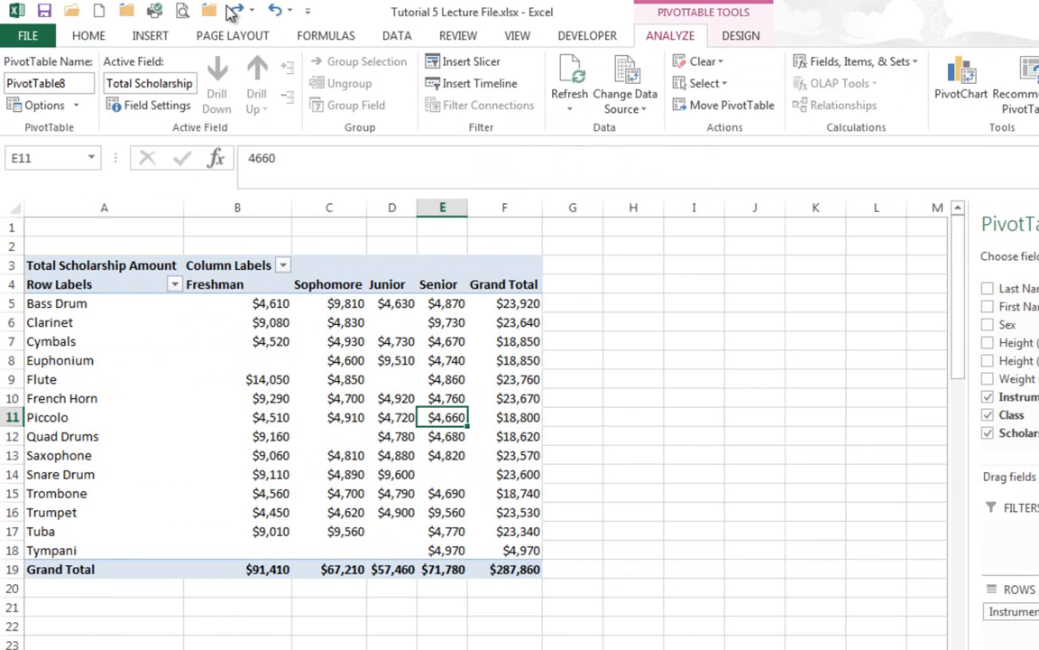
- Review the Subtotals and Grand Totals layout options for the scholarship PivotTable
{"action": "left_click", "coordinate": [741, 36]}
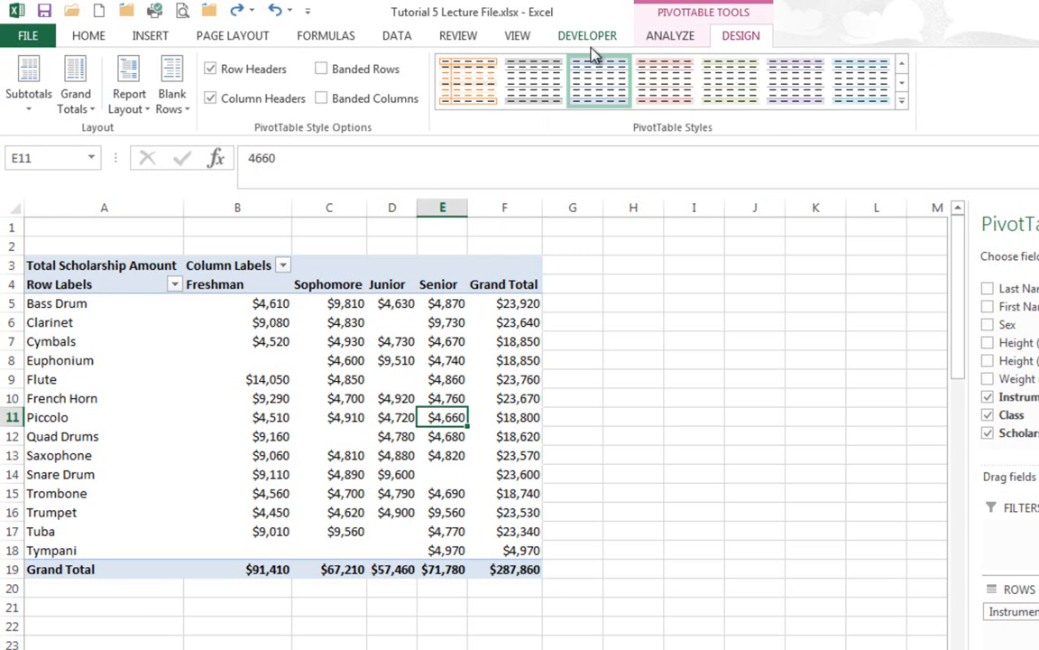
{"action": "left_click", "coordinate": [29, 104]}
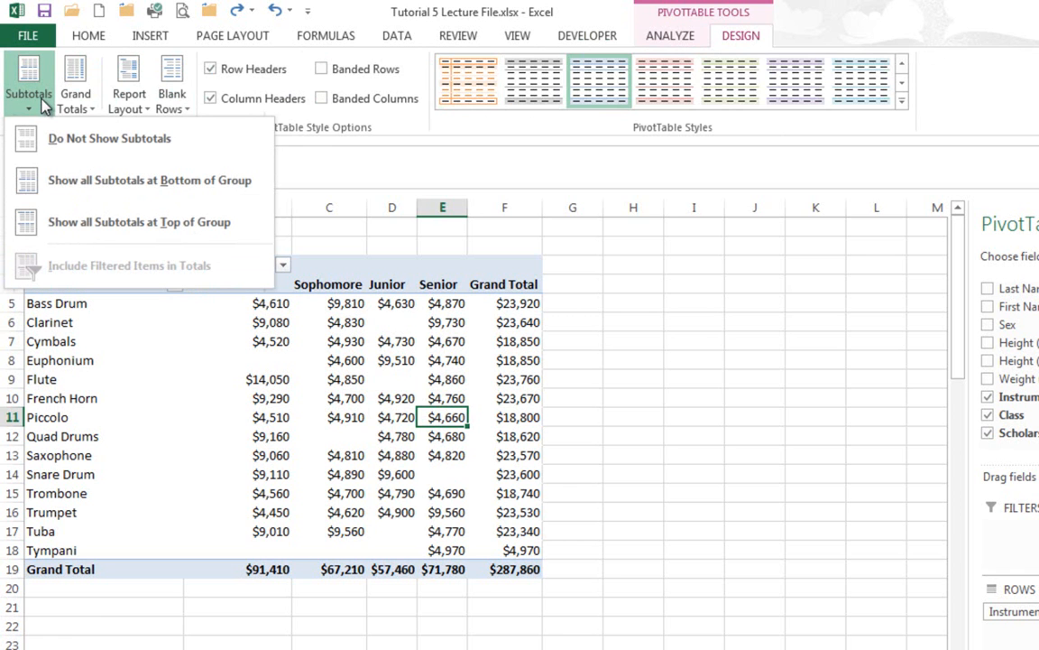
{"action": "left_click", "coordinate": [87, 101]}
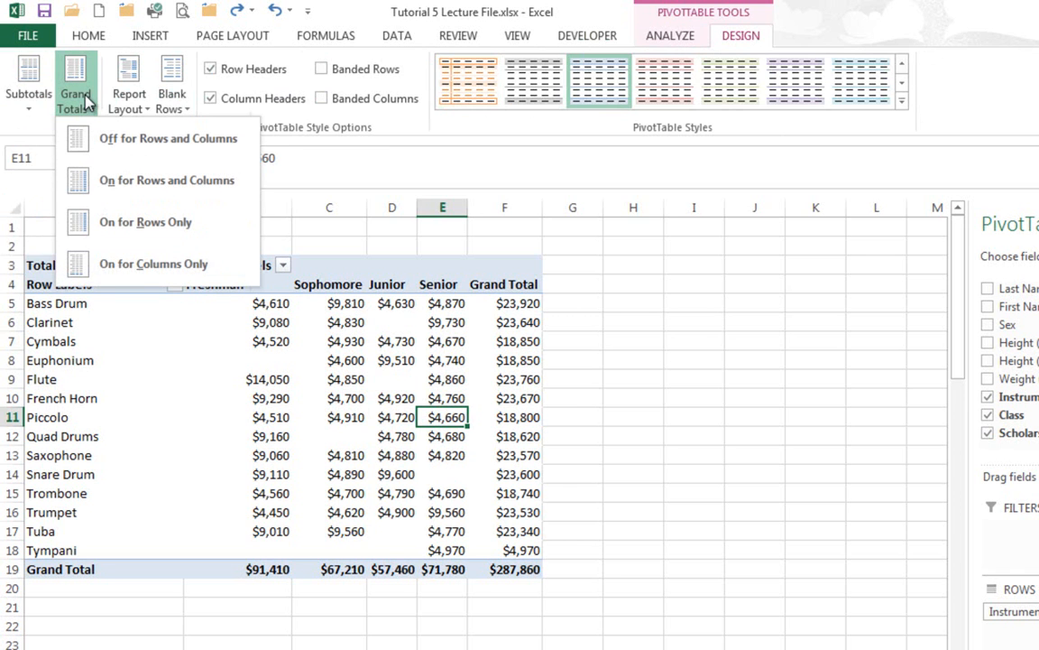
{"action": "left_click", "coordinate": [522, 334]}
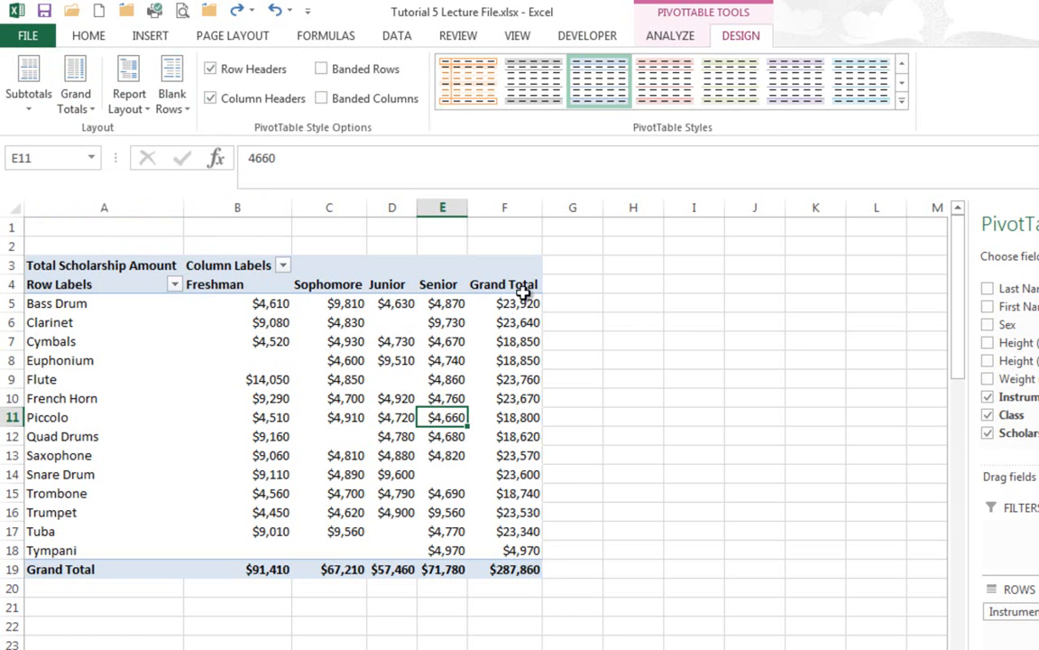
- Try the Column Headers, Banded Columns and Banded Rows style options, switching each one back to its original setting
{"action": "left_click", "coordinate": [217, 101]}
{"action": "left_click", "coordinate": [218, 101]}
{"action": "left_click", "coordinate": [322, 101]}
{"action": "left_click", "coordinate": [323, 99]}
{"action": "left_click", "coordinate": [323, 70]}
{"action": "left_click", "coordinate": [323, 71]}
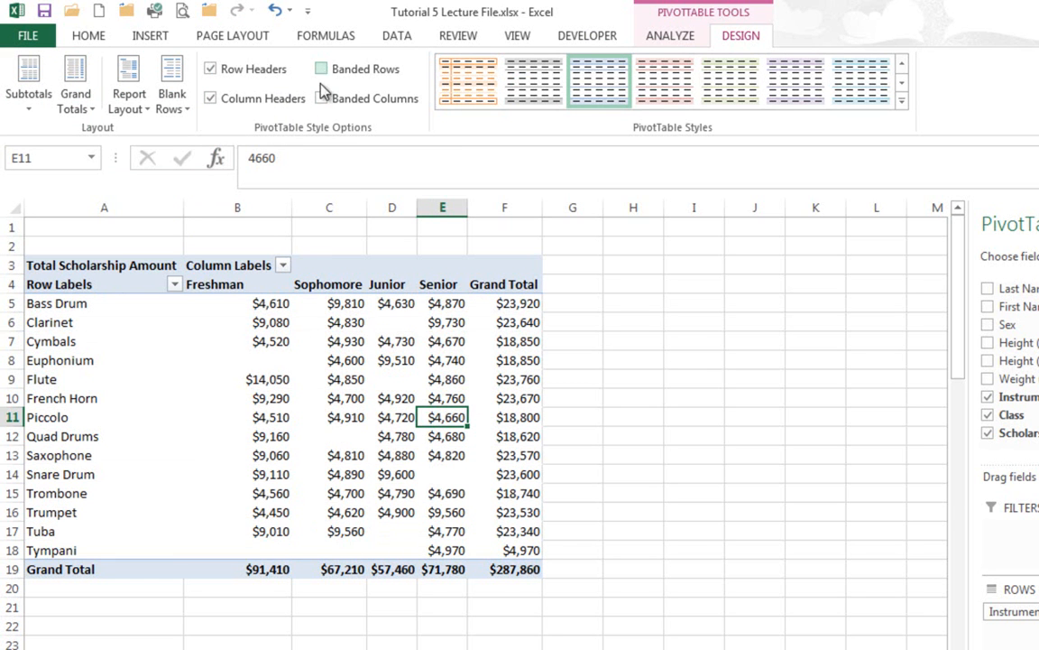
{"action": "left_click", "coordinate": [671, 37]}
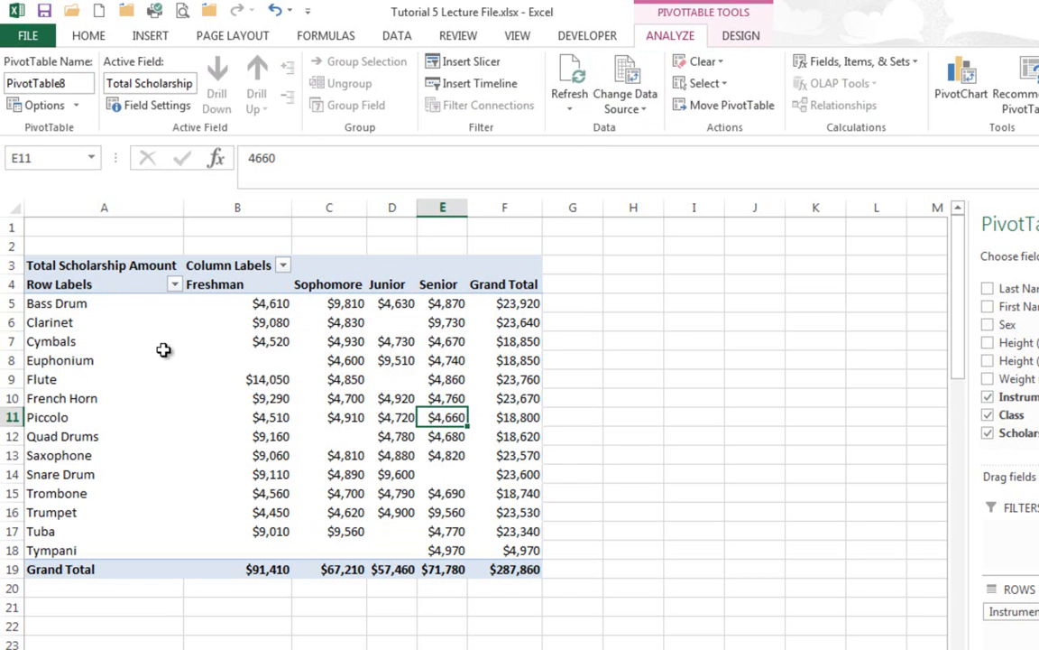
{"action": "left_click", "coordinate": [41, 360]}
{"action": "left_click", "coordinate": [94, 359]}
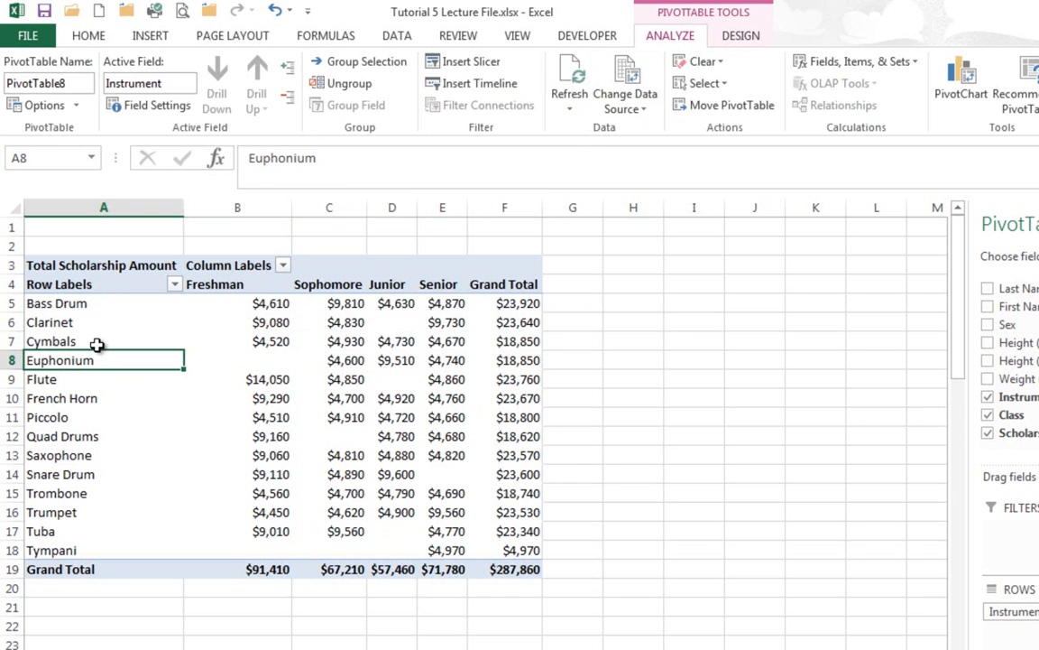
{"action": "left_click", "coordinate": [110, 335]}
- On the Filters sheet, set the Tympani senior's scholarship amount in cell I62 to 10000
{"action": "left_click", "coordinate": [224, 649]}
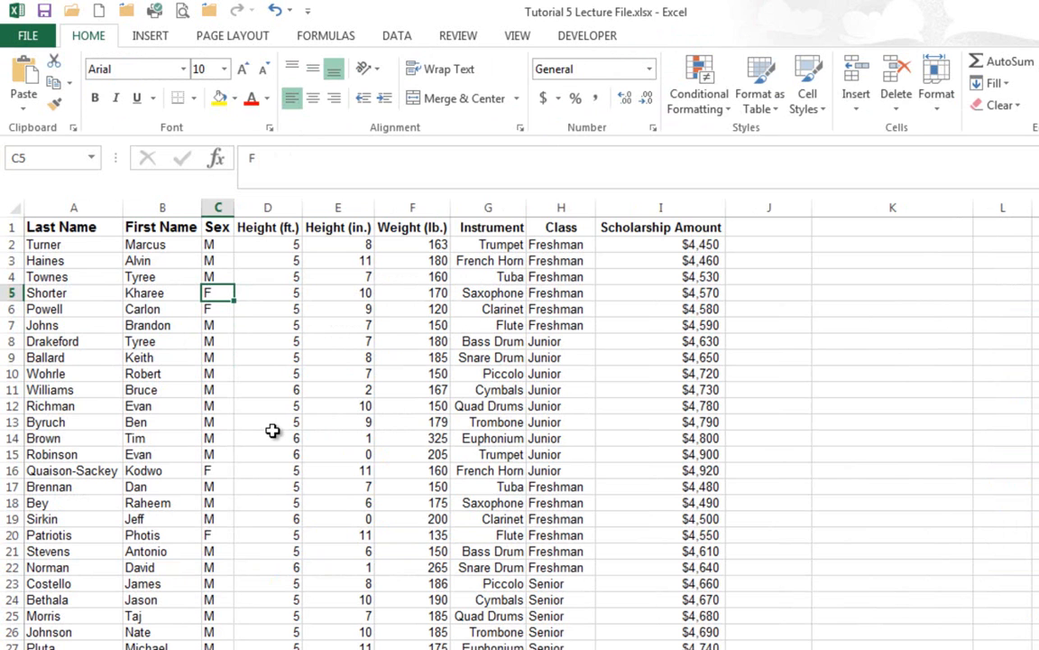
{"action": "scroll", "coordinate": [272, 431], "scroll_direction": "down", "scroll_amount": 9}
{"action": "scroll", "coordinate": [273, 431], "scroll_direction": "down", "scroll_amount": 3}
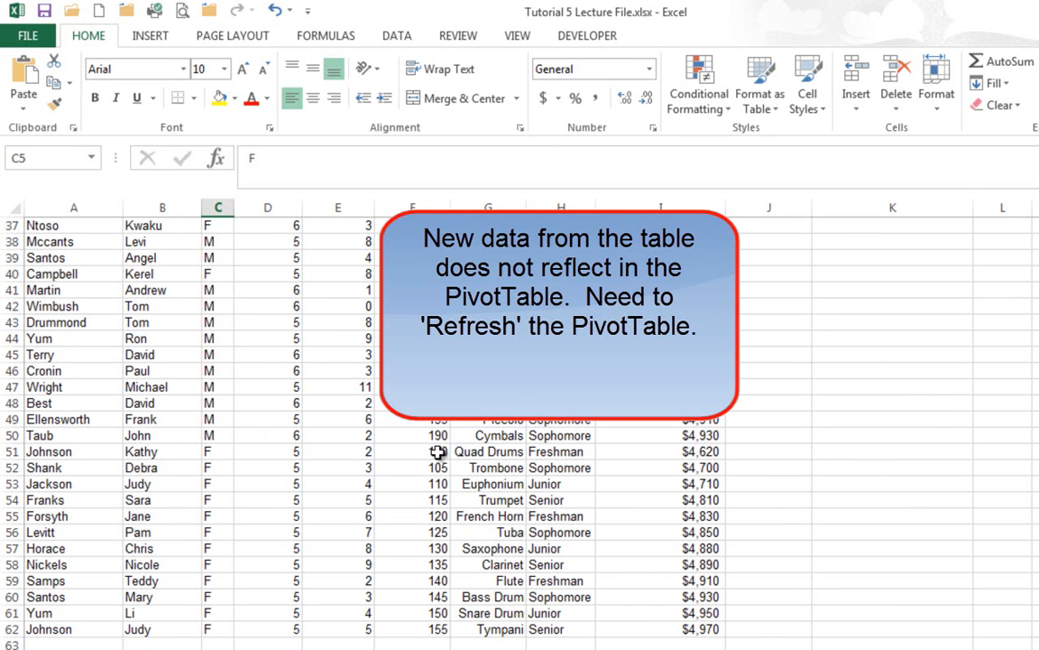
{"action": "left_click", "coordinate": [654, 626]}
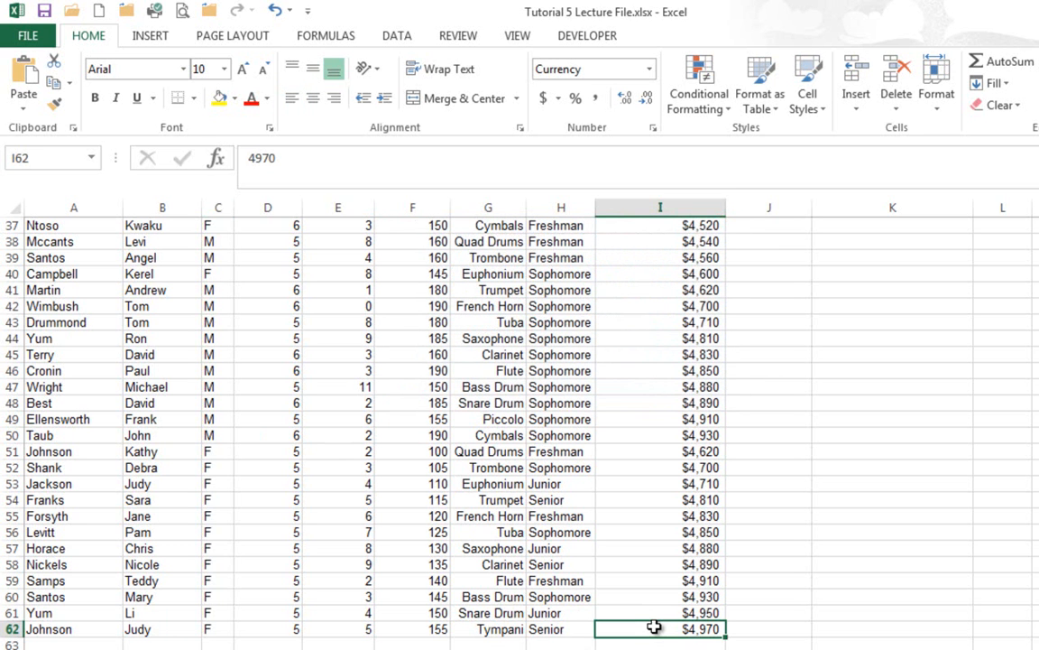
{"action": "type", "text": "10"}
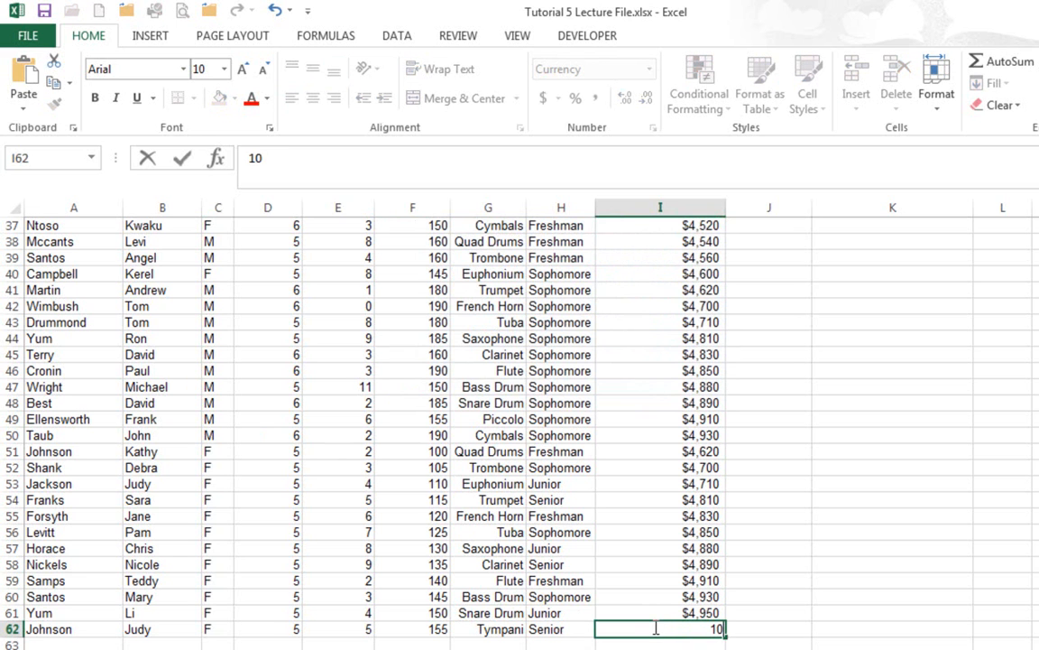
{"action": "type", "text": "000"}
{"action": "key", "text": "Return"}
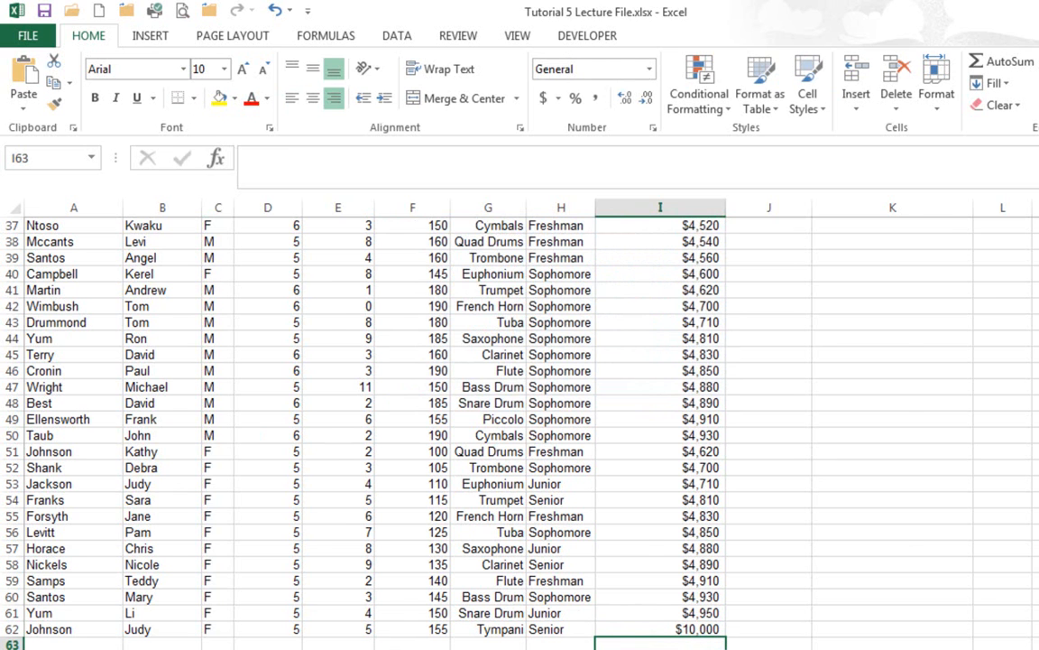
- Return to Sheet1 and check the Tympani amount for Senior in the PivotTable
{"action": "left_click", "coordinate": [185, 647]}
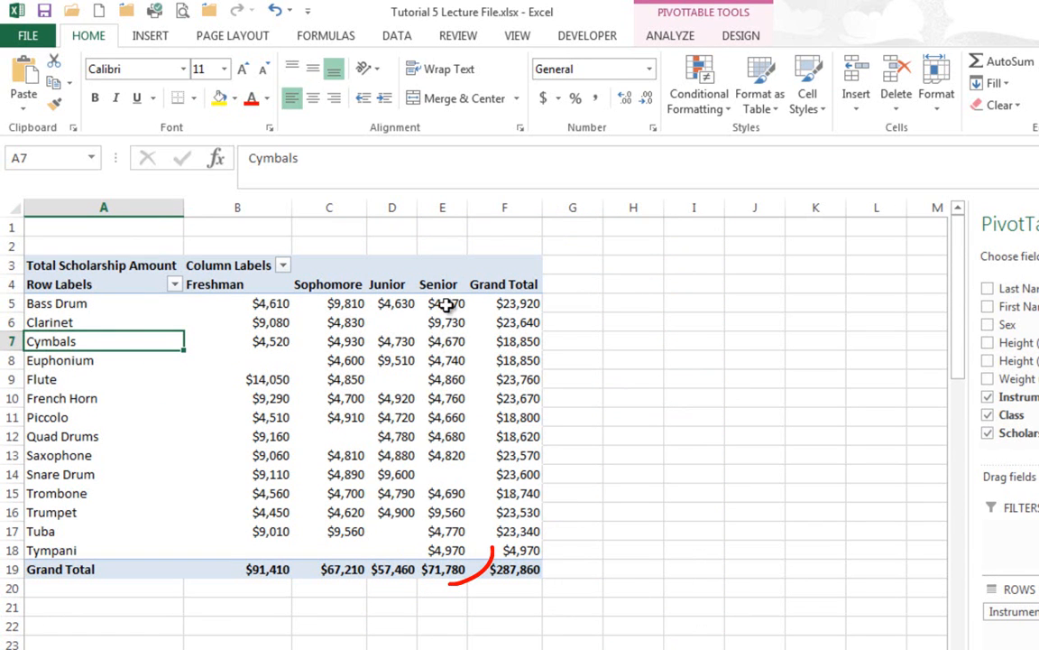
{"action": "left_click", "coordinate": [448, 554]}
{"action": "mouse_move", "coordinate": [449, 555]}
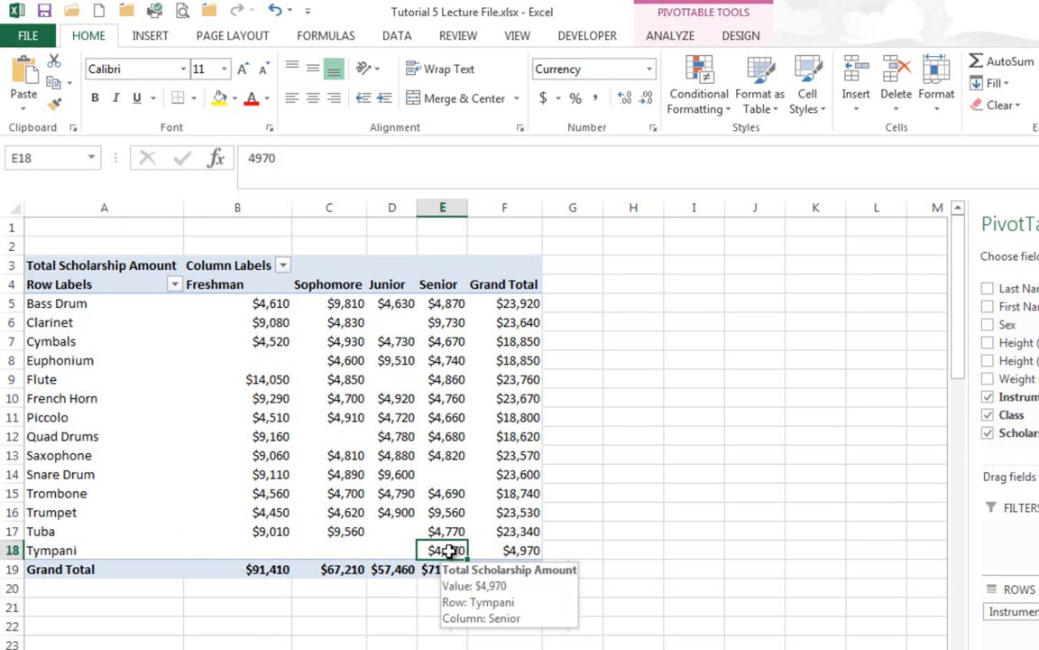
{"action": "left_click", "coordinate": [462, 475]}
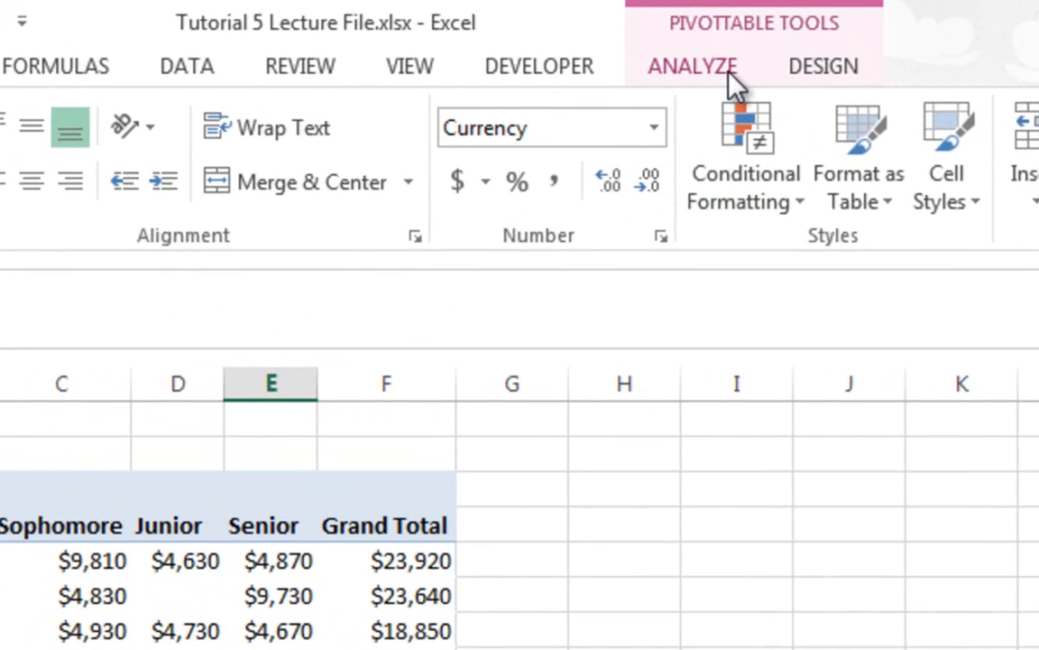
- Refresh all the PivotTable data from its source and select the Tympani amount for Senior
{"action": "left_click", "coordinate": [676, 42]}
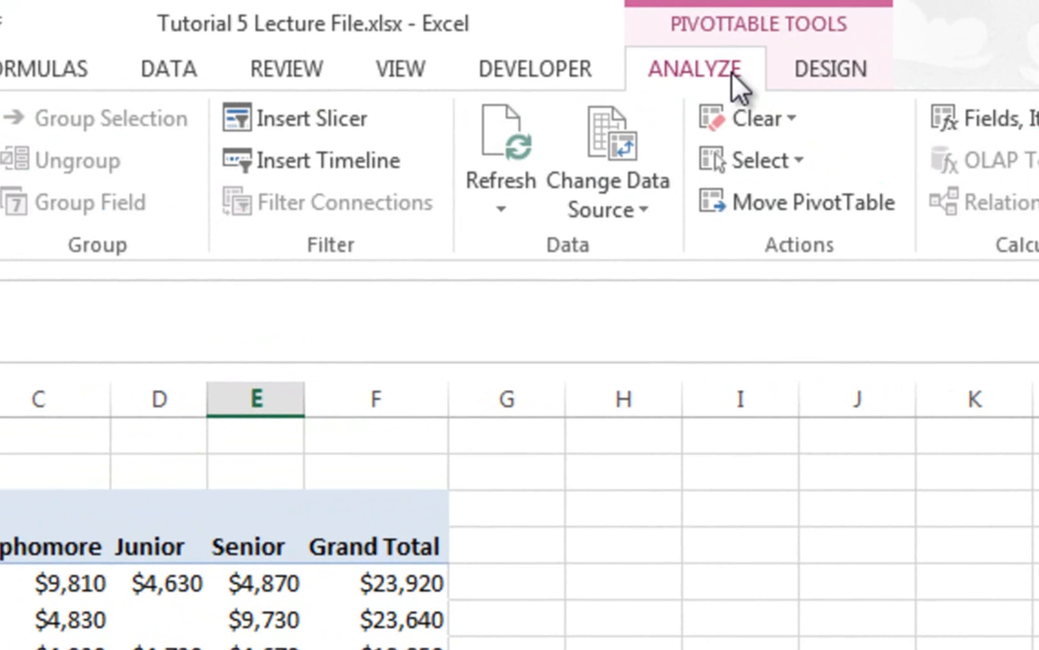
{"action": "left_click", "coordinate": [501, 207]}
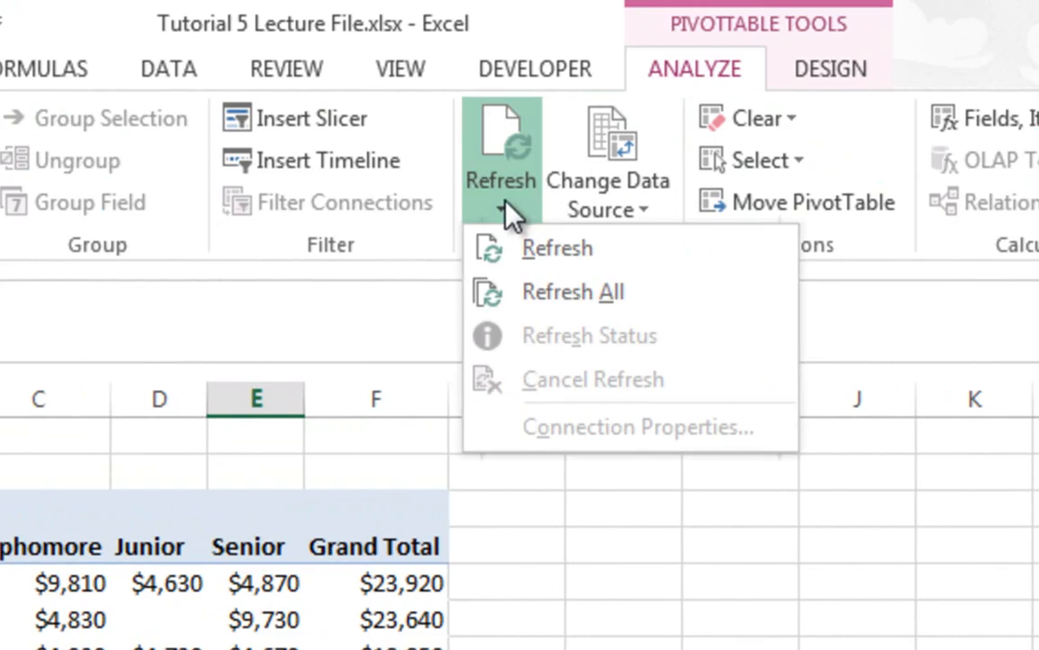
{"action": "left_click", "coordinate": [556, 299]}
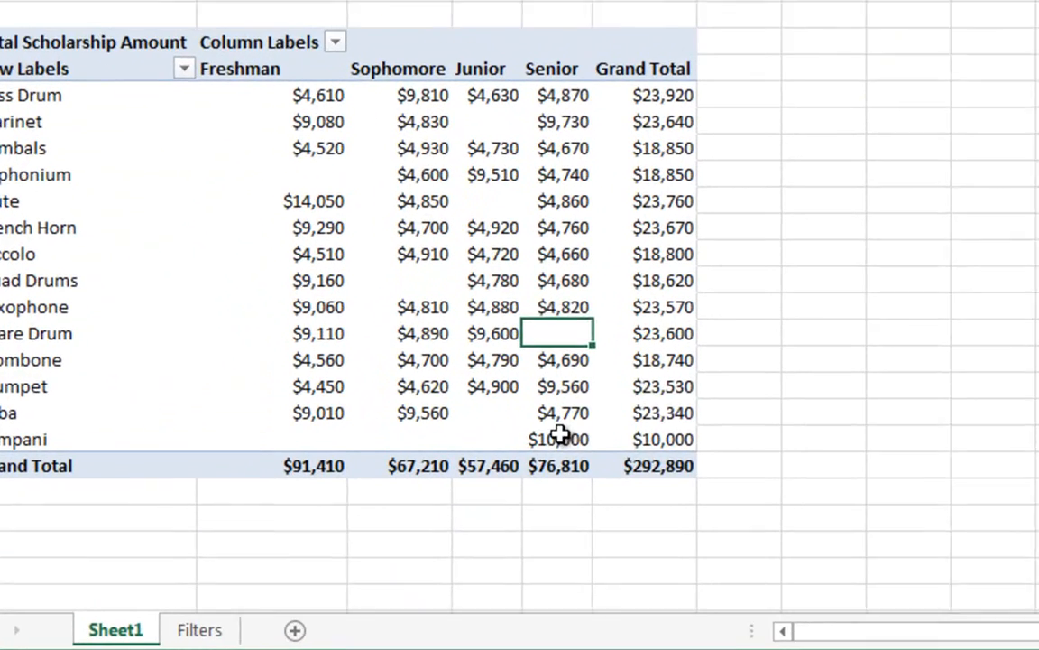
{"action": "left_click", "coordinate": [560, 436]}
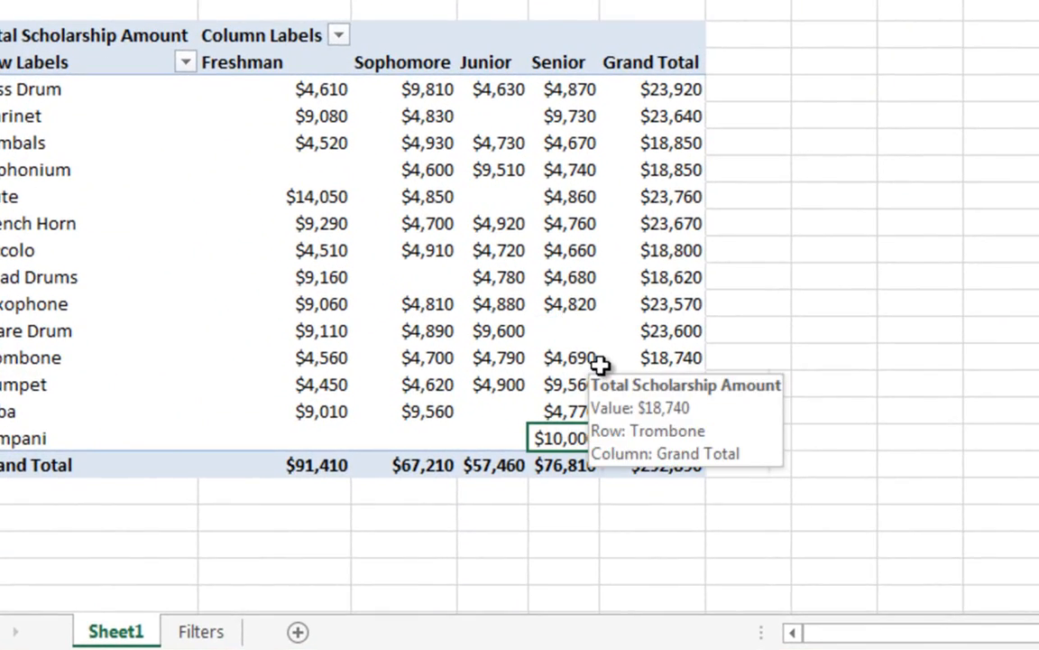